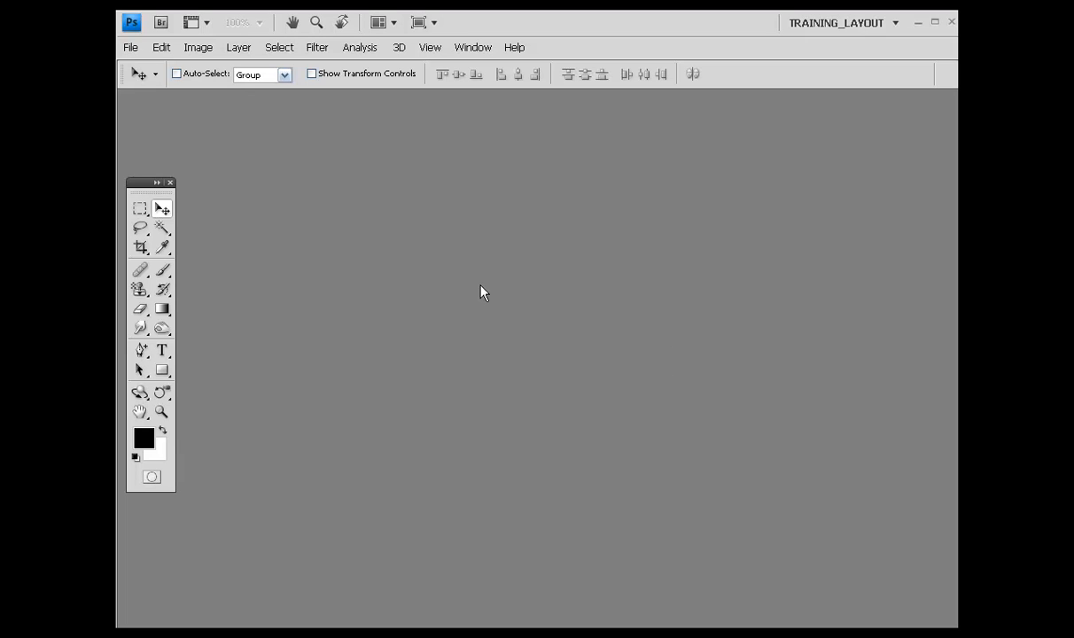
Step: Create a new 1000 × 500 pixel document at 300 pixels/inch with a transparent background
click(131, 47)
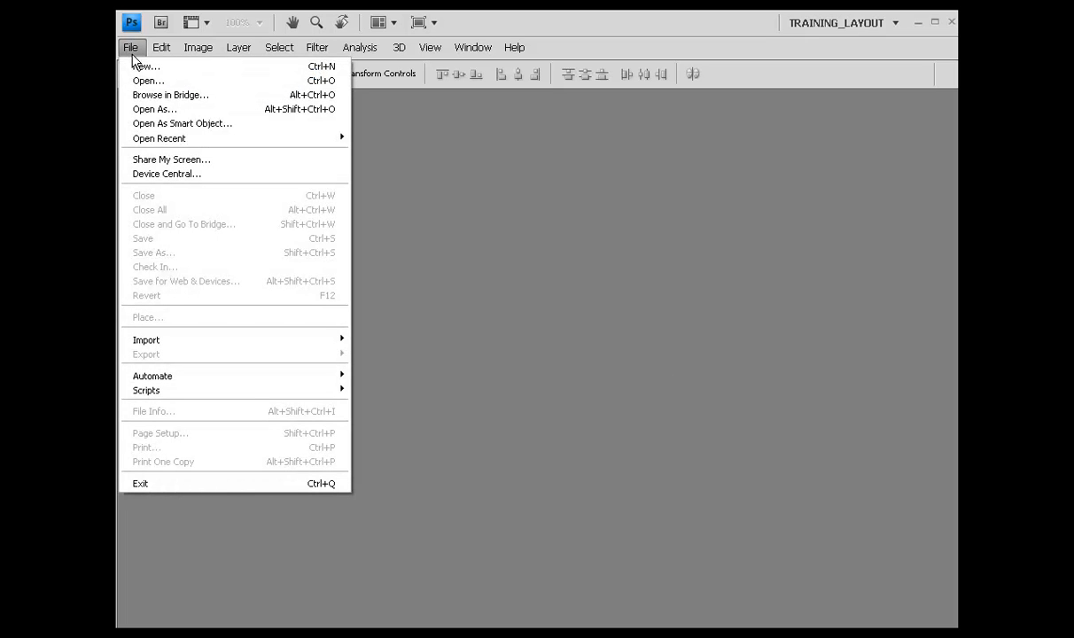
click(137, 67)
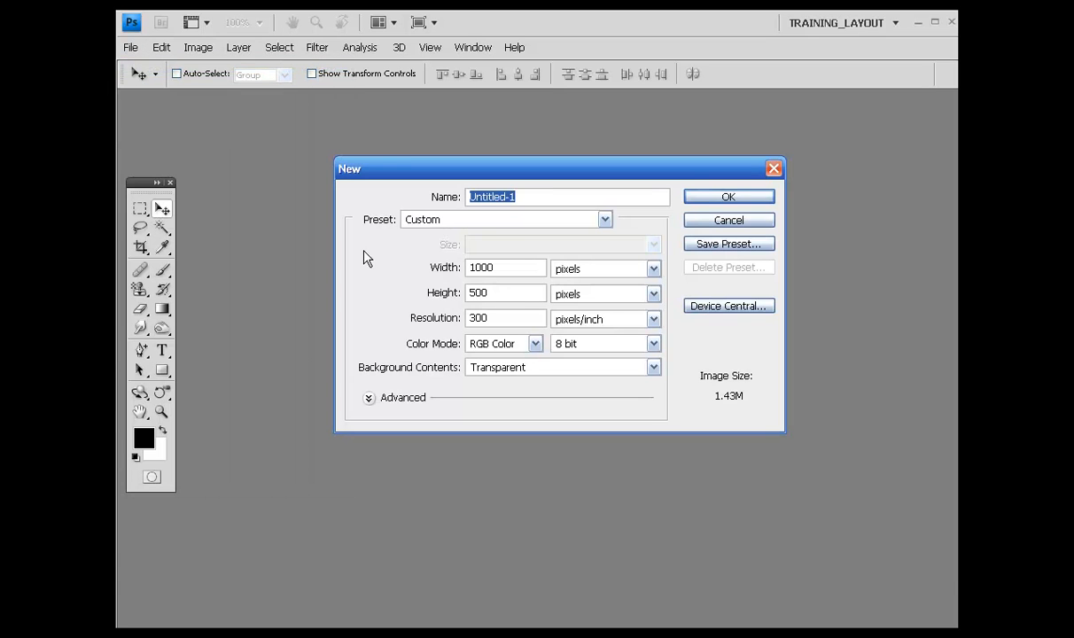
drag(496, 266, 438, 268)
drag(510, 297, 445, 315)
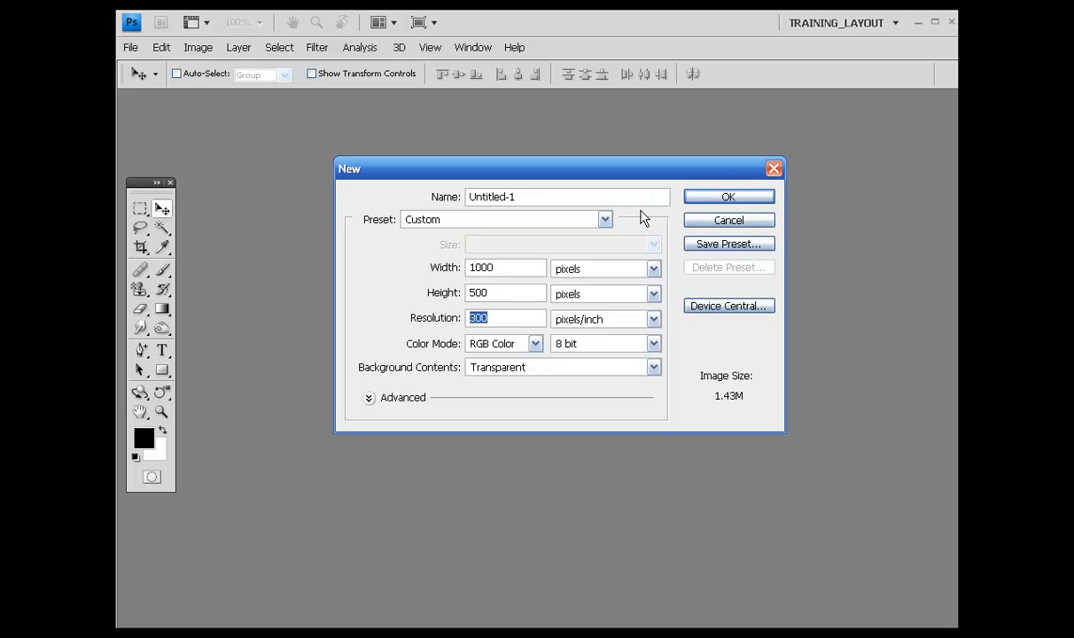
click(727, 199)
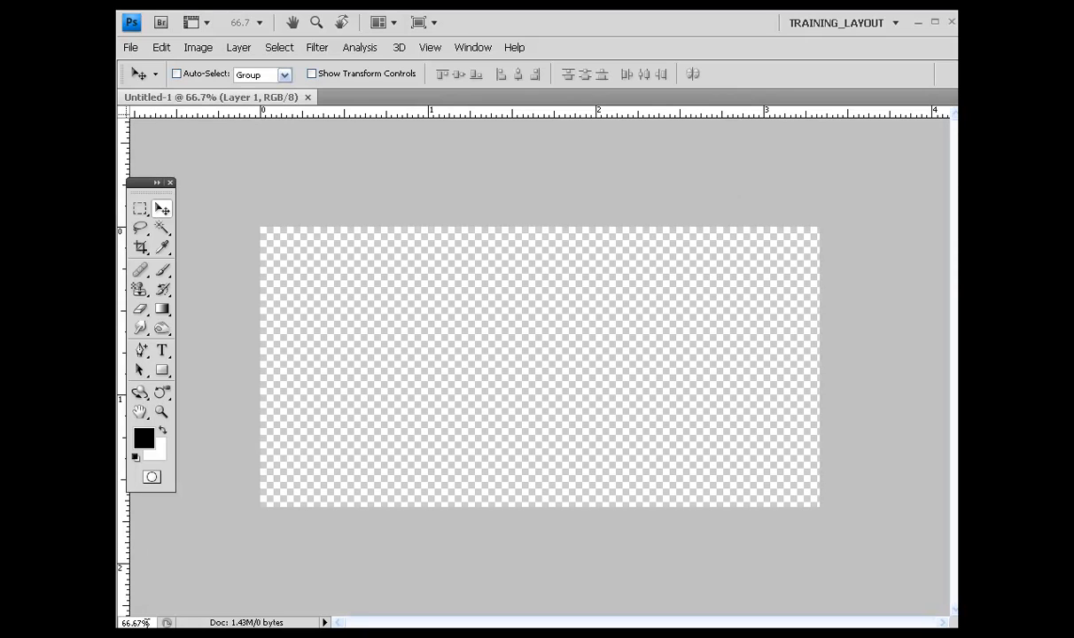
Step: Set the document zoom to 90%
drag(143, 623, 123, 623)
text(90)
key(Return)
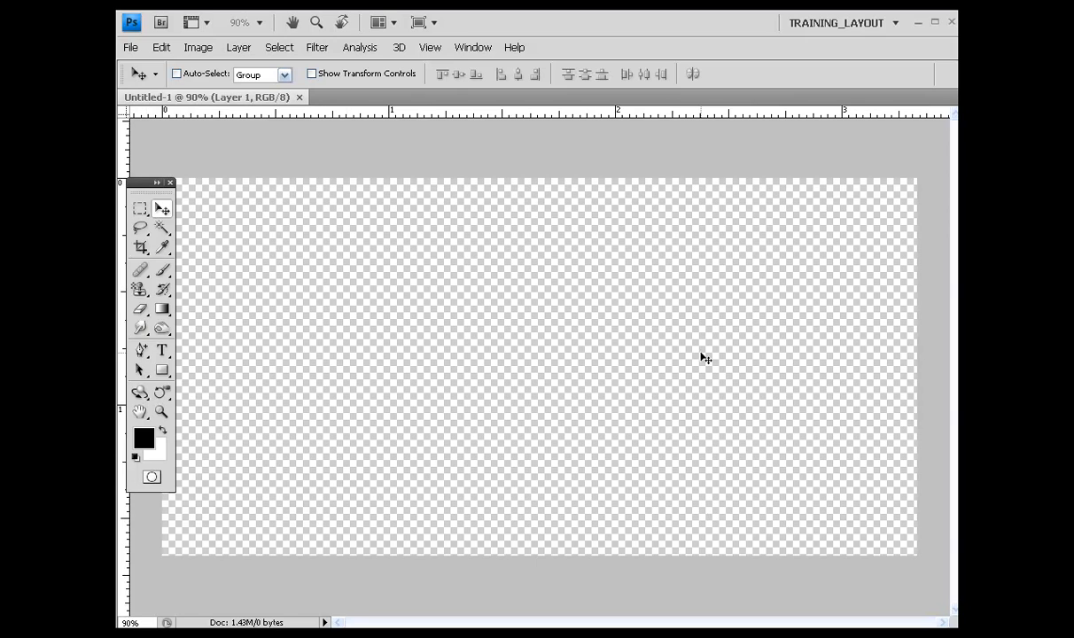
Step: Fill Layer 1 with white
drag(957, 263, 863, 222)
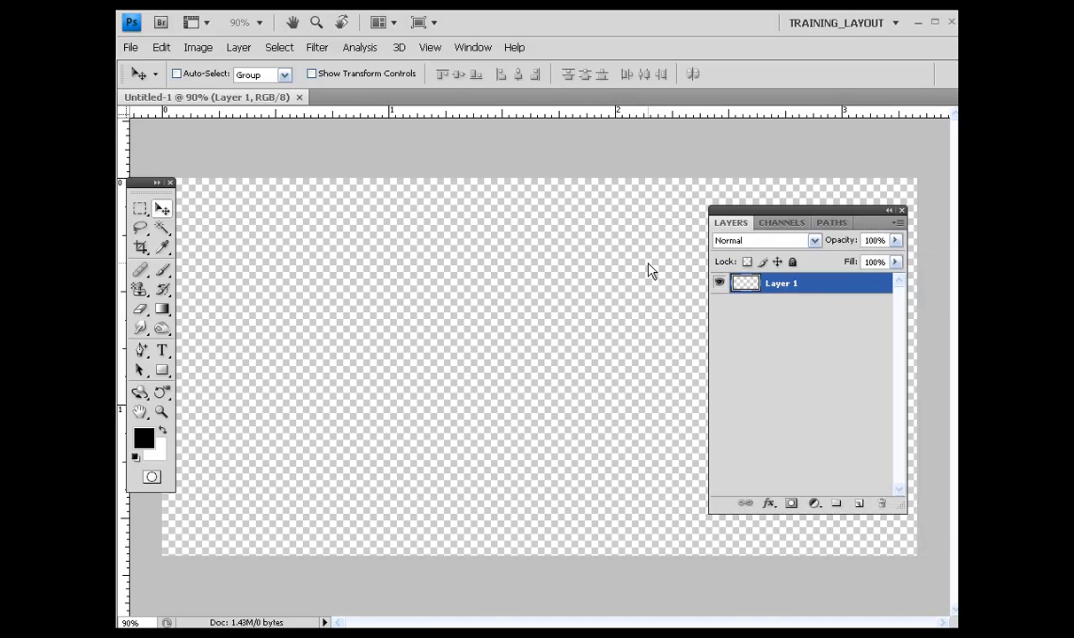
key(shift+F5)
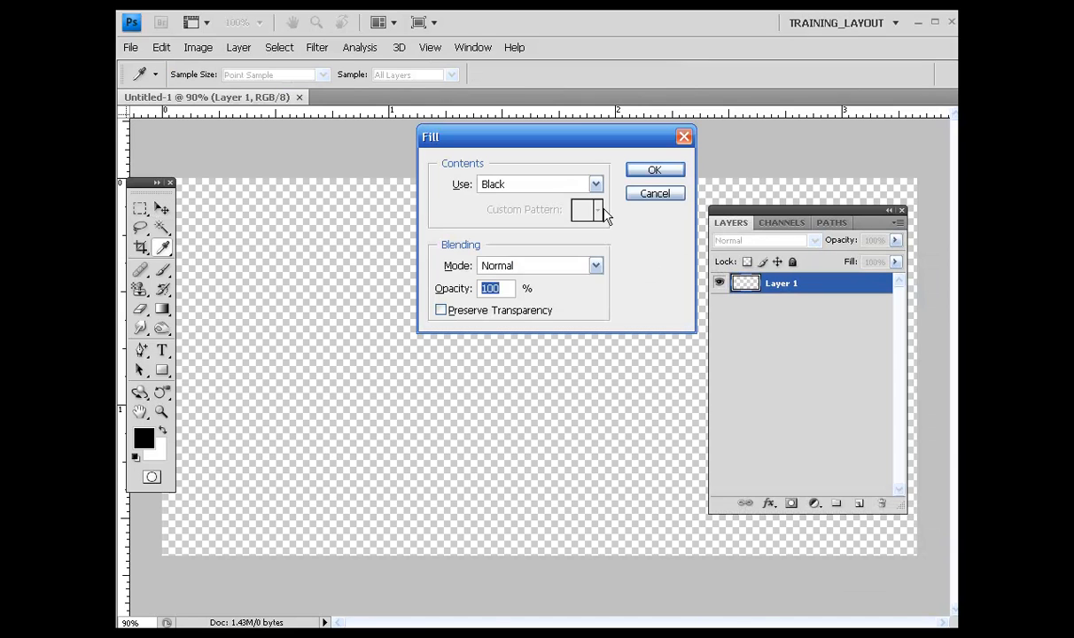
click(595, 183)
click(592, 319)
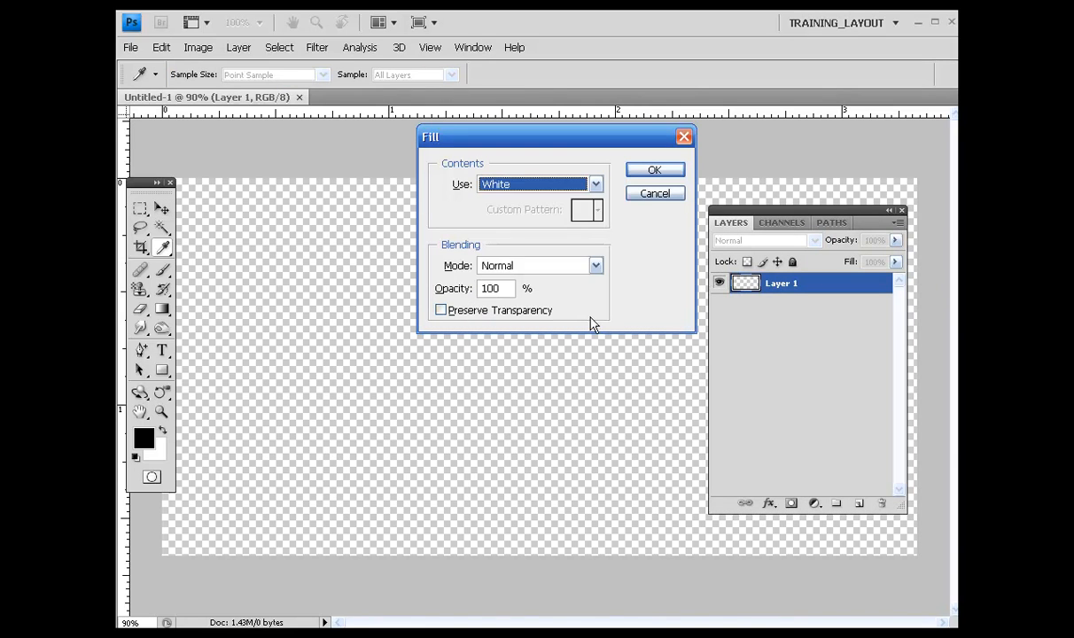
click(653, 171)
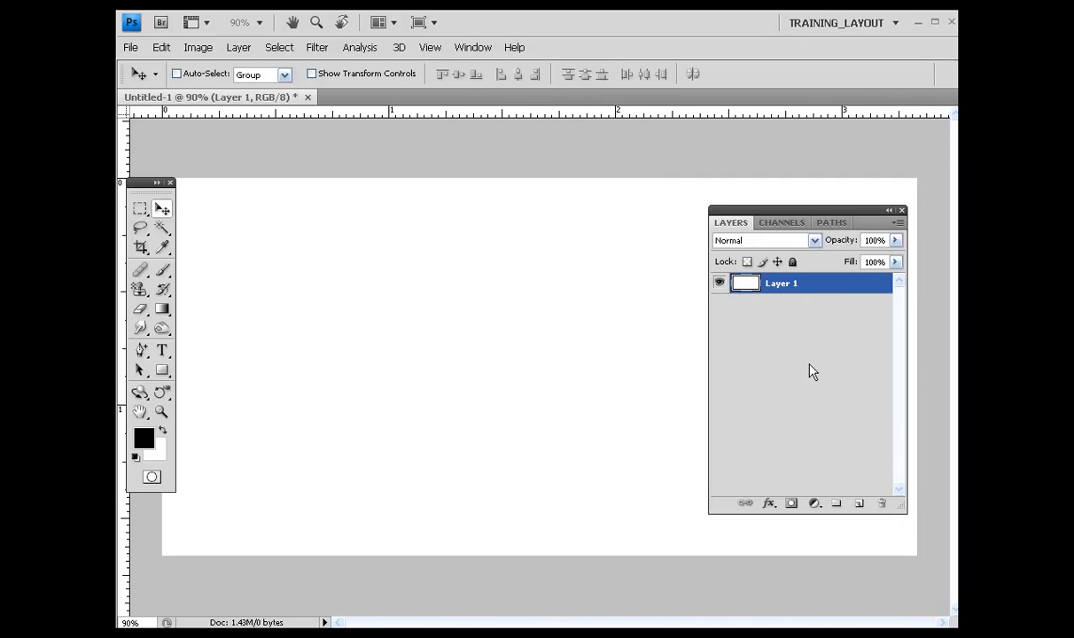
Step: Add a new empty layer above the white background
click(858, 503)
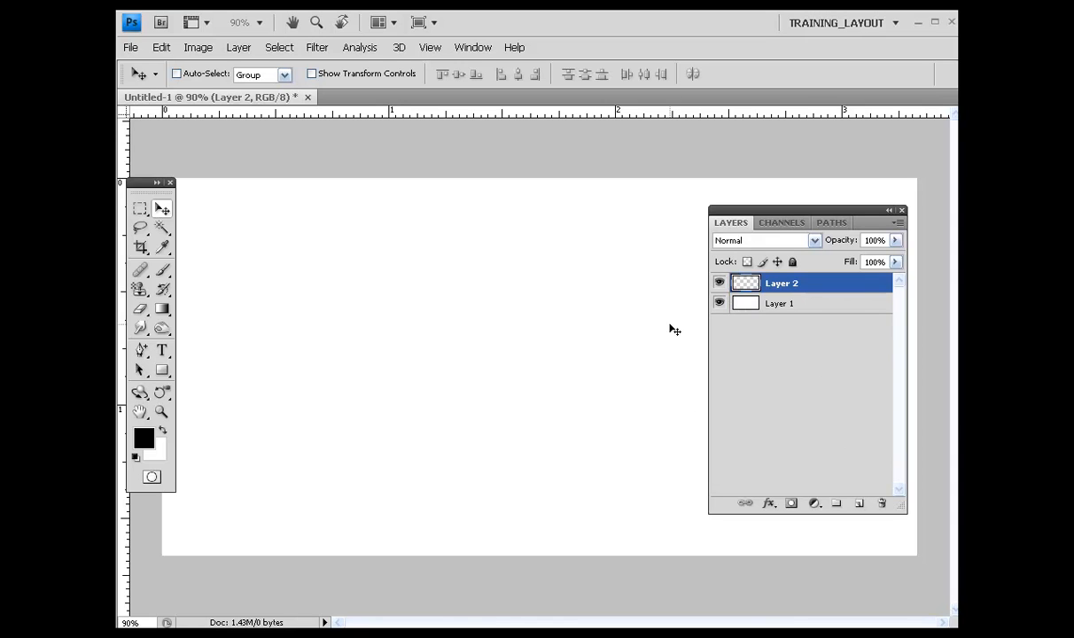
drag(876, 221, 861, 241)
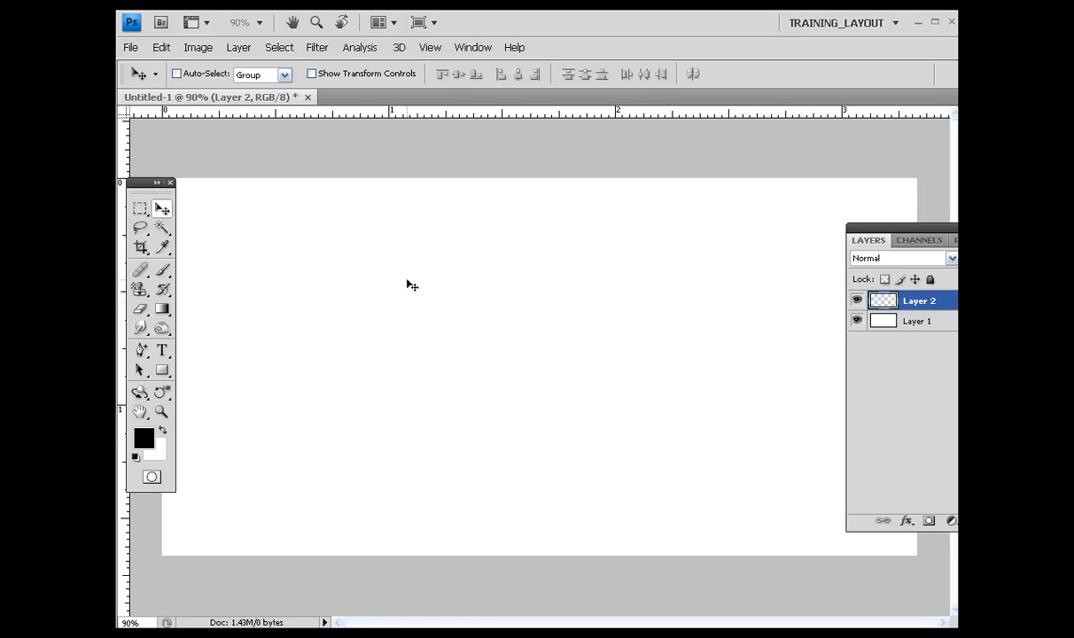
mouse_move(1012, 239)
mouse_down()
mouse_move(894, 212)
mouse_move(1013, 217)
mouse_up()
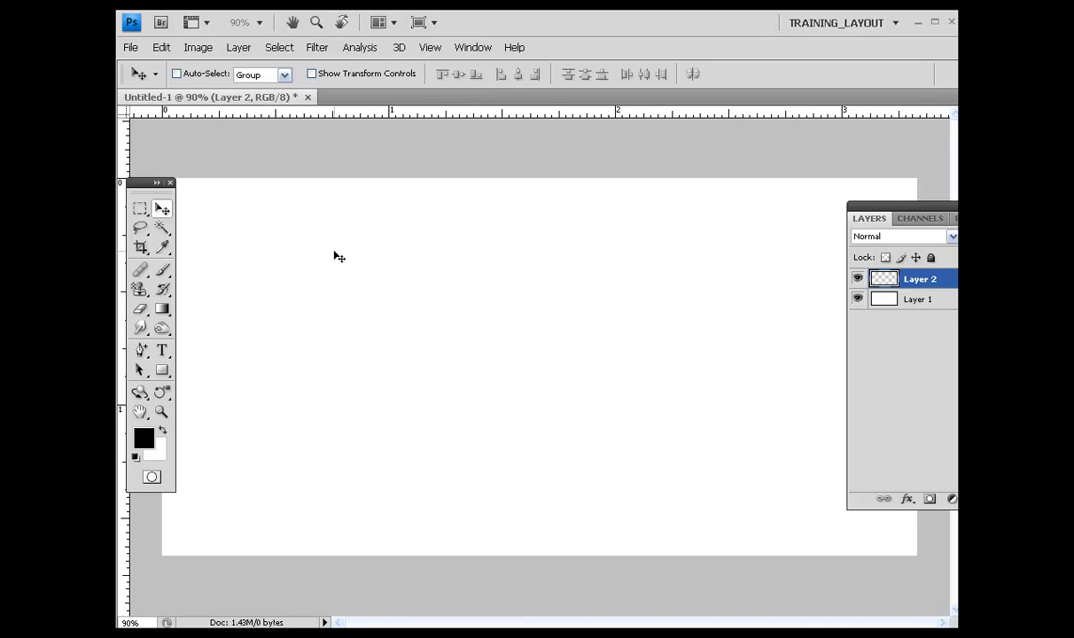
Step: Draw a long thin black horizontal rectangle shape across the upper part of the canvas
click(162, 372)
drag(217, 241, 847, 253)
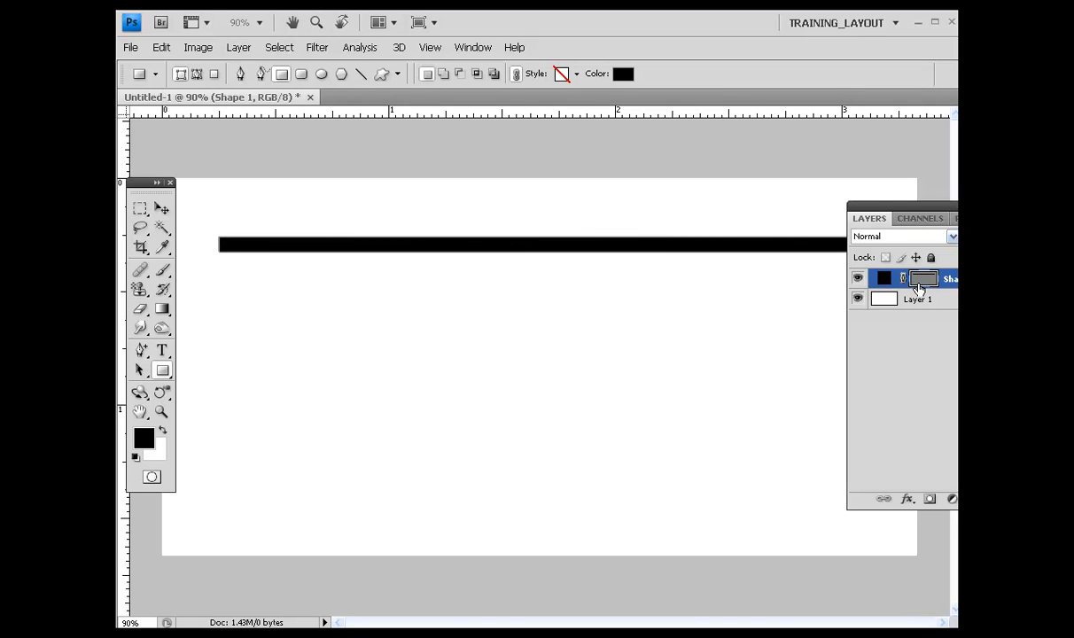
Step: Duplicate the bar's shape layer and move the copy down near the bottom of the canvas
click(917, 278)
drag(886, 207, 706, 197)
right_click(780, 270)
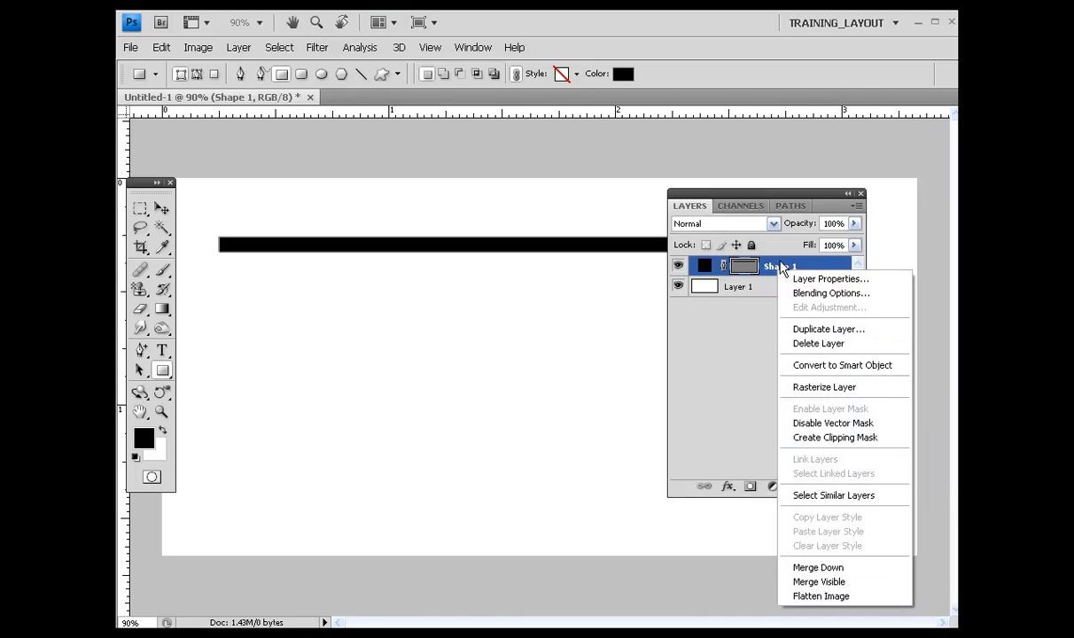
click(780, 266)
key(ctrl+j)
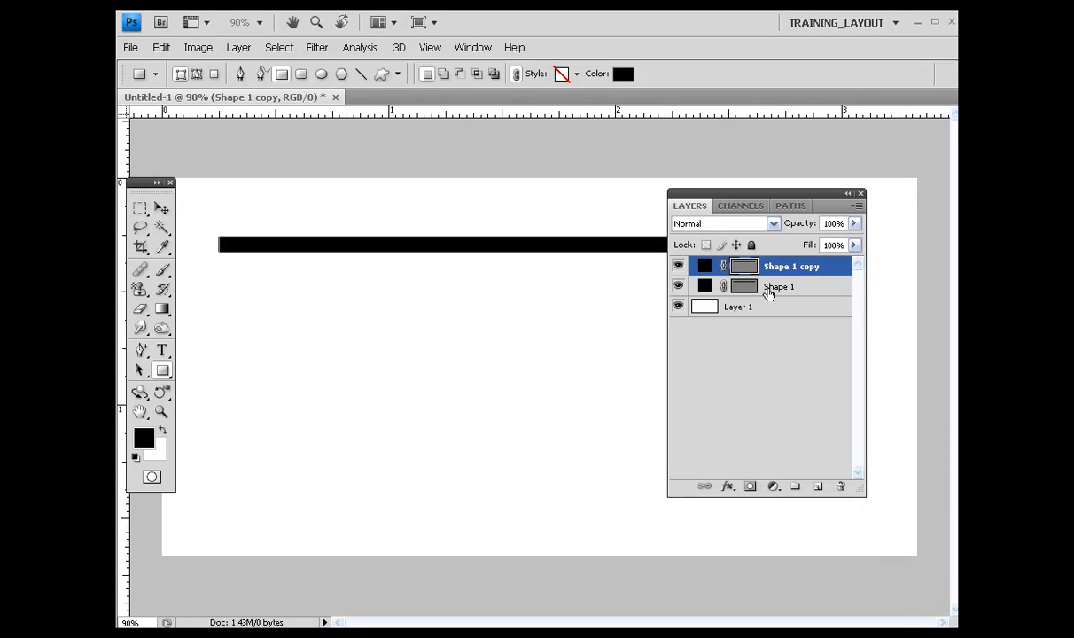
key(v)
key(shift+Down)
key(shift+Down)
key(shift+Down)
key(shift+Down)
key(shift+Down)
key(shift+Down)
key(shift+Down)
key(shift+Down)
key(shift+Down)
key(shift+Down)
key(shift+Down)
key(shift+Down)
key(shift+Down)
key(shift+Down)
key(shift+Down)
key(shift+Down)
key(shift+Down)
key(shift+Down)
key(shift+Down)
key(shift+Down)
key(shift+Down)
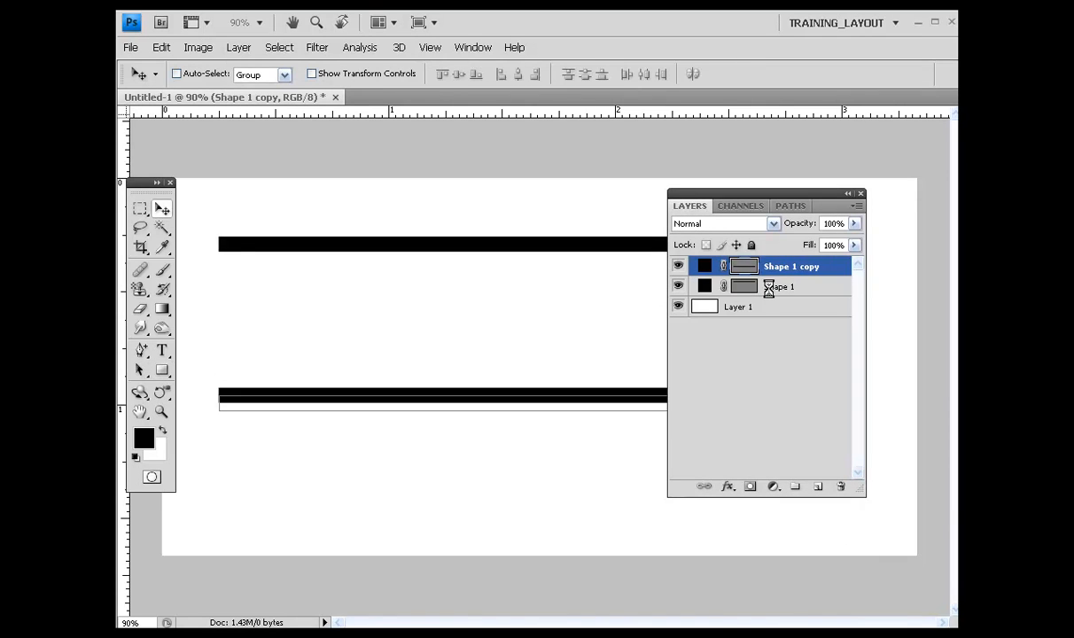
key(shift+Down)
key(shift+Down)
key(shift+Down)
key(shift+Down)
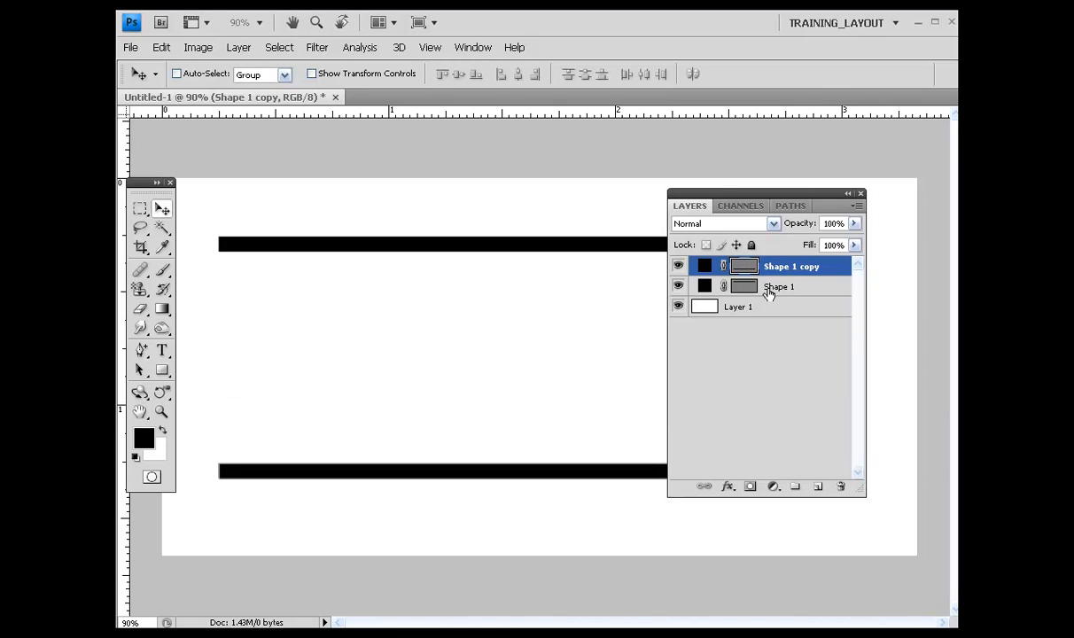
Step: Duplicate the bottom bar and move the copy up to the middle of the canvas
key(ctrl+j)
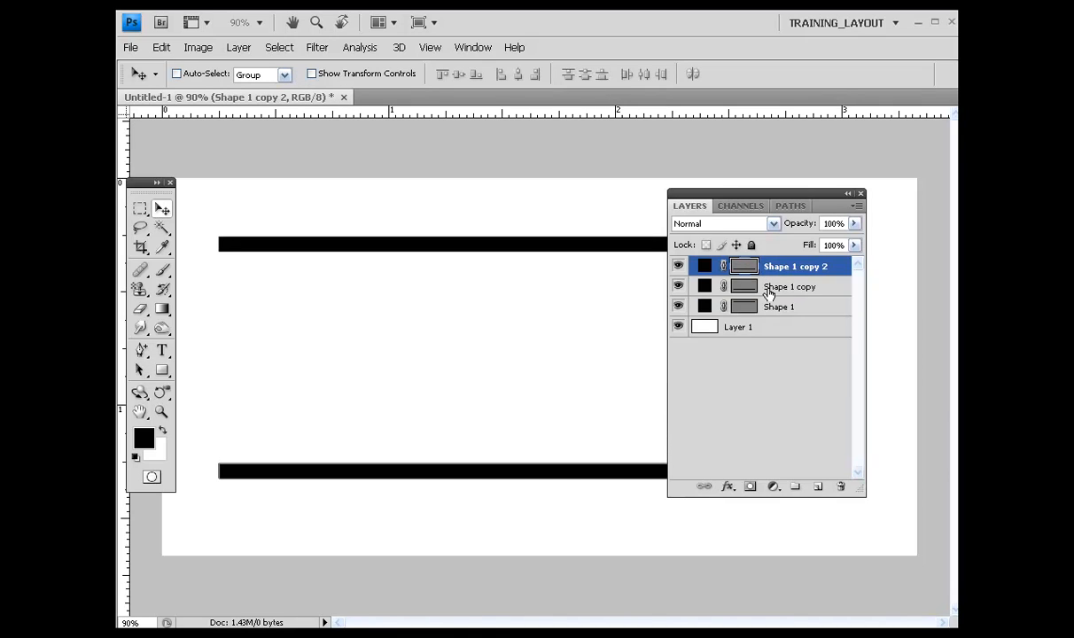
key(shift+Up)
key(shift+Up)
key(shift+Up)
key(shift+Up)
key(shift+Up)
key(shift+Up)
key(shift+Up)
key(shift+Up)
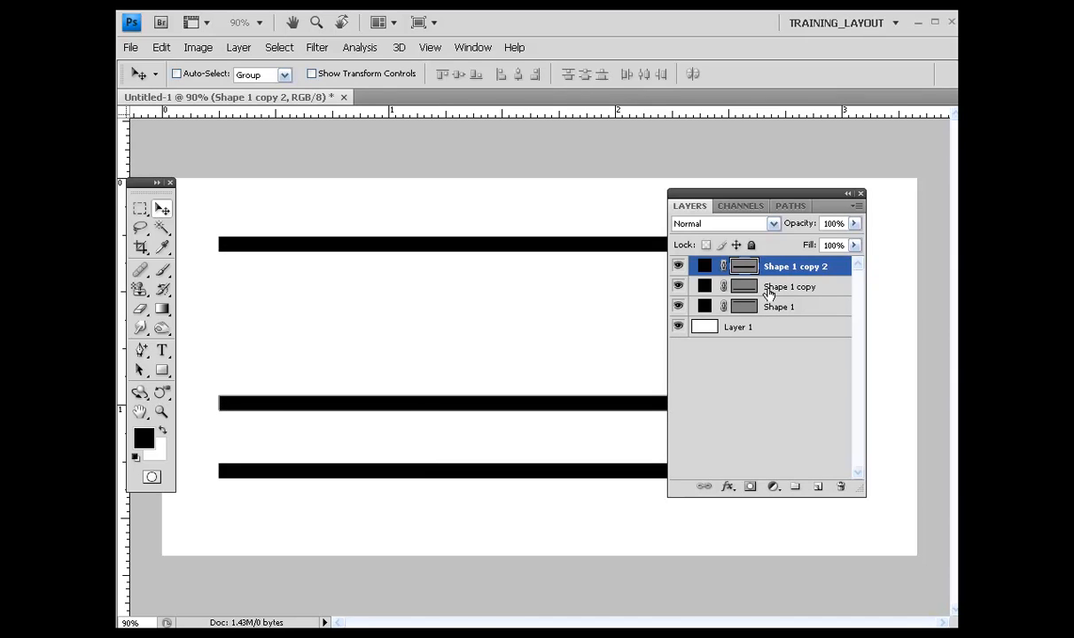
Step: Free-transform the middle bar to about 44.5% width, placing it at the left end of the bars
key(ctrl+t)
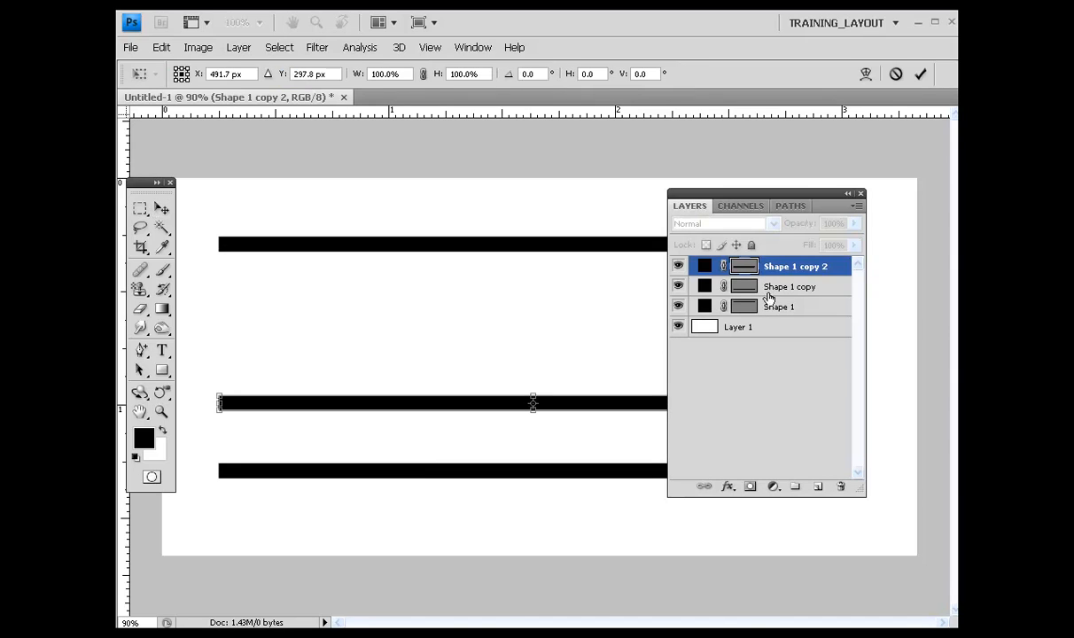
drag(773, 195, 947, 239)
drag(873, 238, 917, 237)
drag(848, 405, 478, 393)
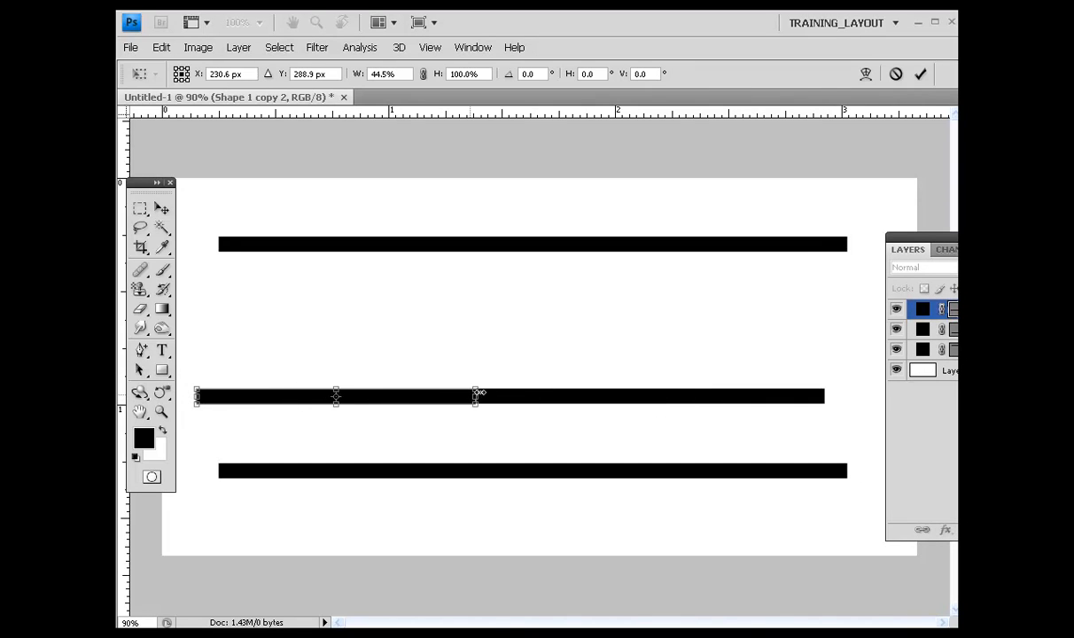
key(Return)
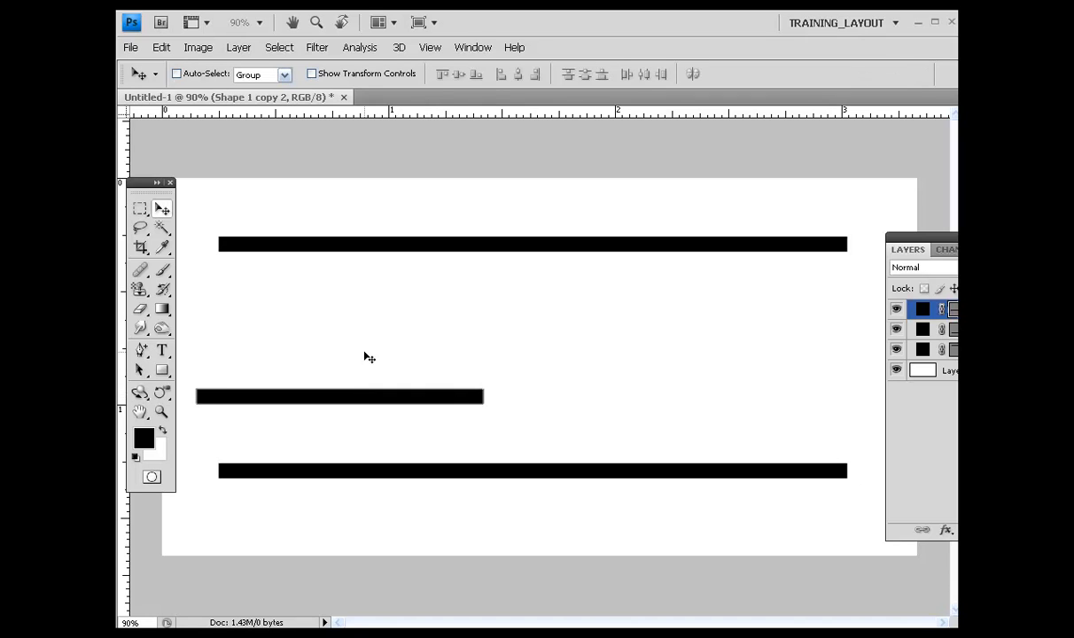
Step: Rotate the shortened bar 90° clockwise and move it to the left ends of the horizontal bars
click(161, 48)
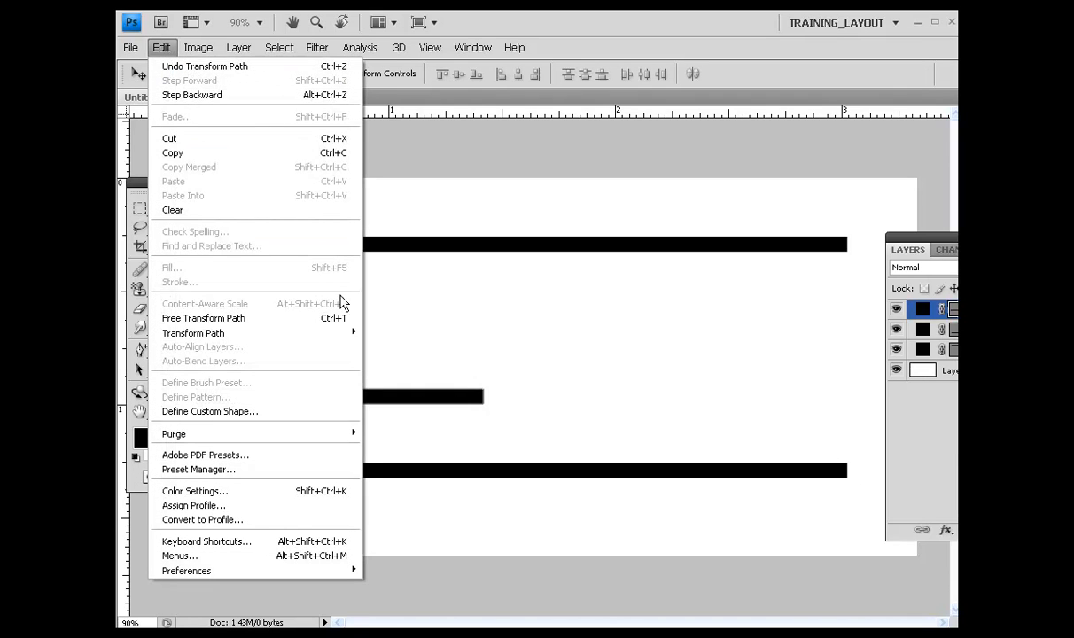
mouse_move(328, 343)
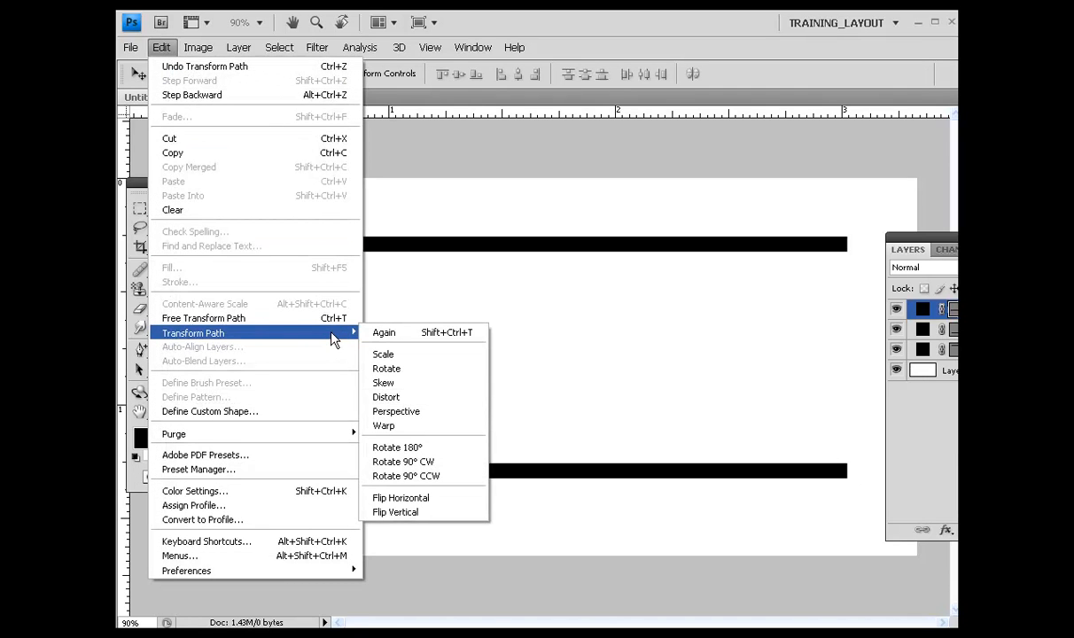
click(396, 462)
drag(343, 329, 229, 263)
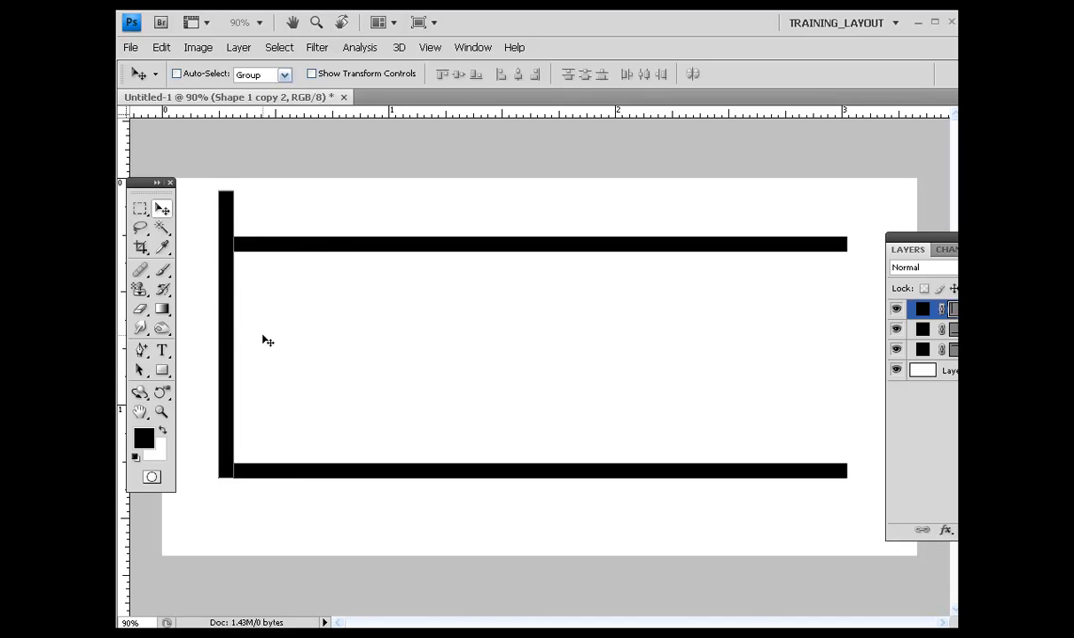
Step: Scale the vertical bar to 84% height so it spans between the top and bottom bars
key(ctrl+t)
drag(223, 190, 226, 232)
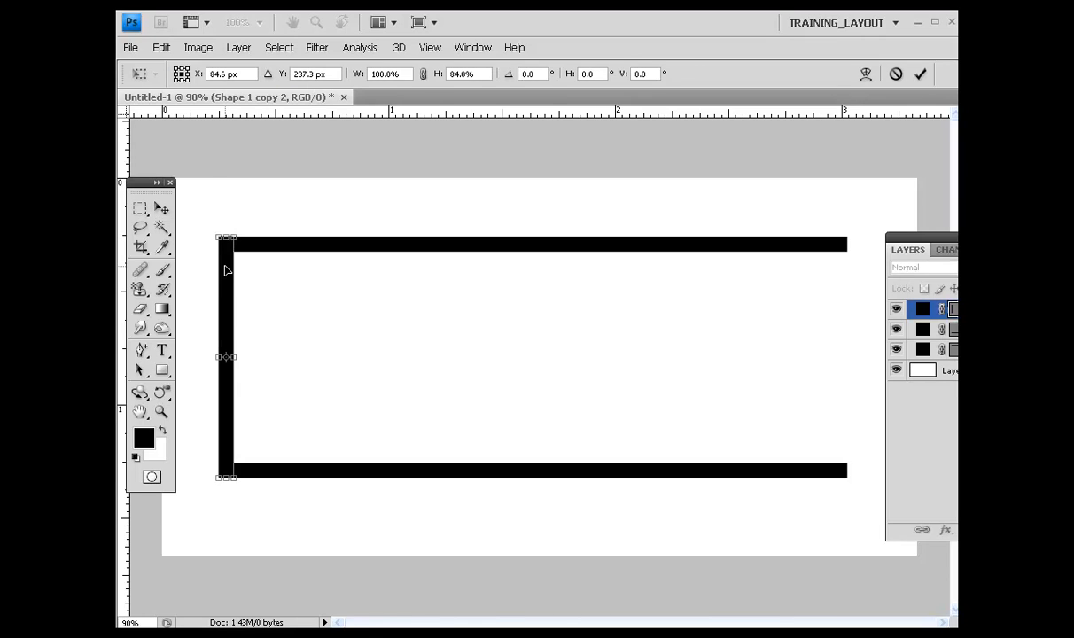
key(Return)
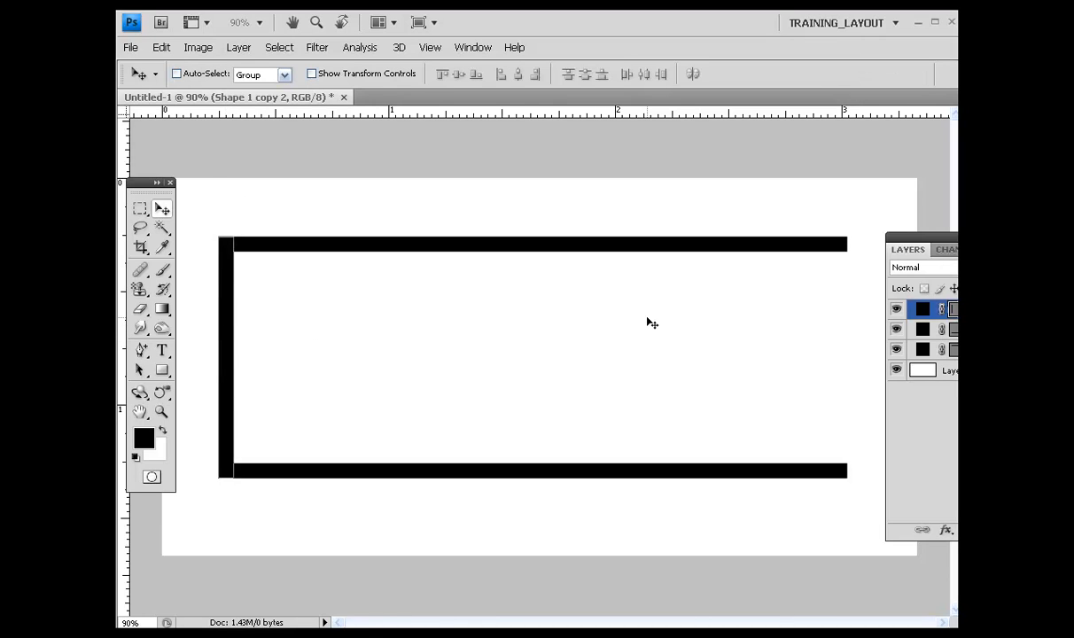
Step: Duplicate the vertical bar and nudge the copy rightward to the middle of the frame
drag(944, 250, 906, 261)
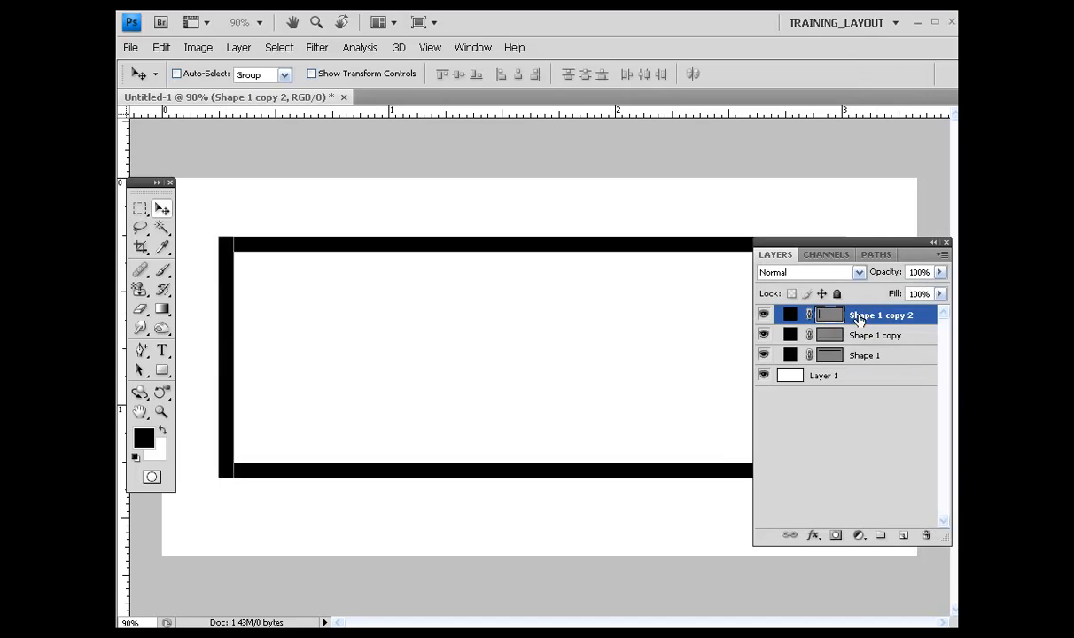
key(ctrl+j)
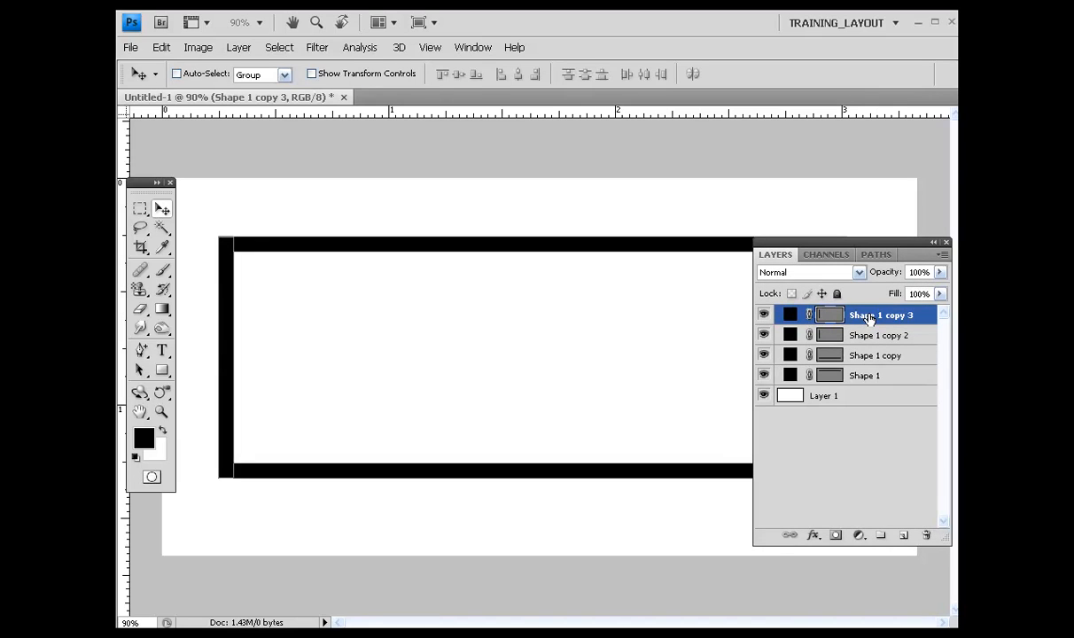
key(b)
key(v)
key(shift+Right)
key(shift+Right)
key(shift+Right)
key(shift+Right)
key(shift+Right)
key(shift+Right)
key(shift+Right)
key(shift+Right)
key(shift+Right)
key(shift+Right)
key(shift+Right)
key(shift+Right)
key(shift+Right)
key(shift+Right)
key(shift+Right)
key(shift+Right)
key(shift+Right)
key(shift+Right)
key(shift+Right)
key(shift+Right)
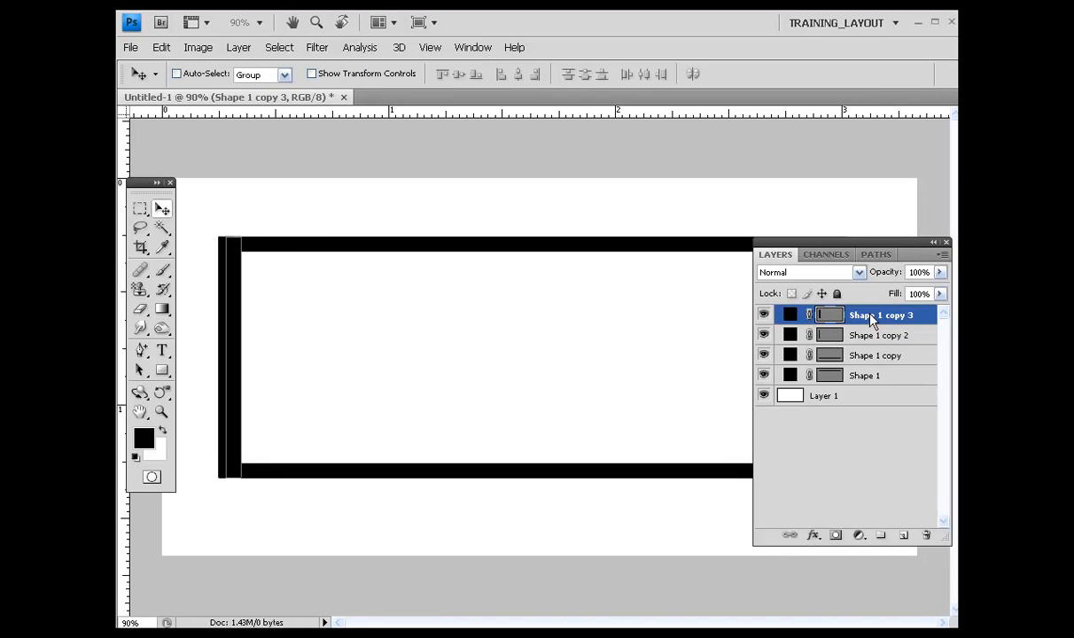
key(shift+Right)
key(shift+Right)
key(shift+Right)
key(shift+Right)
key(shift+Right)
key(shift+Right)
key(shift+Right)
key(shift+Right)
key(shift+Right)
key(shift+Right)
key(shift+Right)
key(shift+Right)
key(shift+Right)
key(shift+Right)
key(shift+Right)
key(shift+Right)
key(shift+Right)
key(shift+Right)
key(shift+Right)
key(shift+Right)
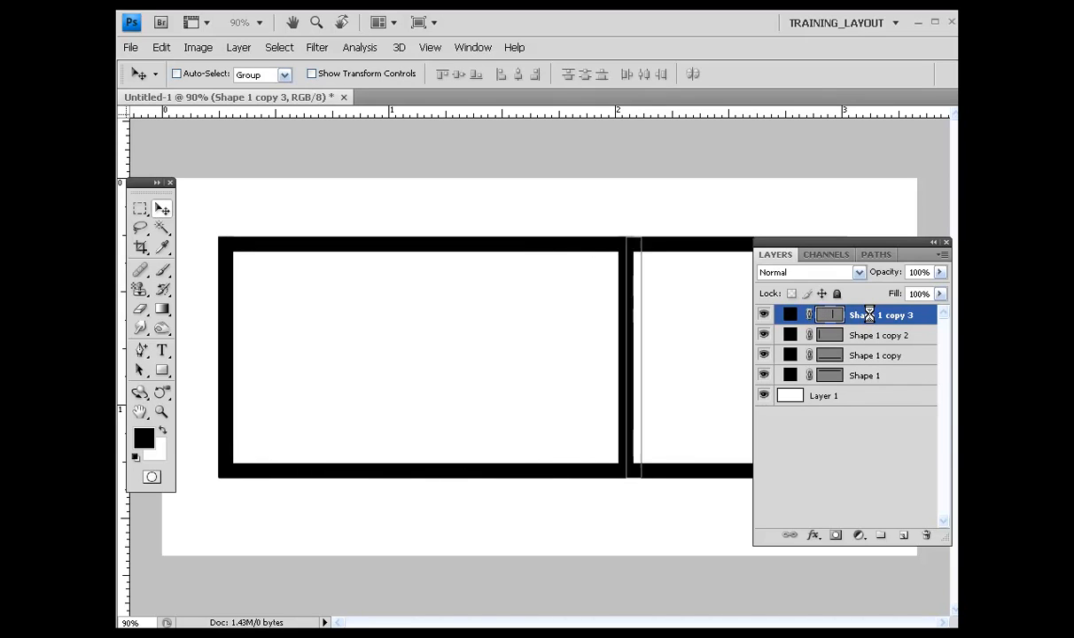
Step: Nudge the vertical copy further right until it closes the frame at the right ends of the bars
drag(921, 260, 499, 237)
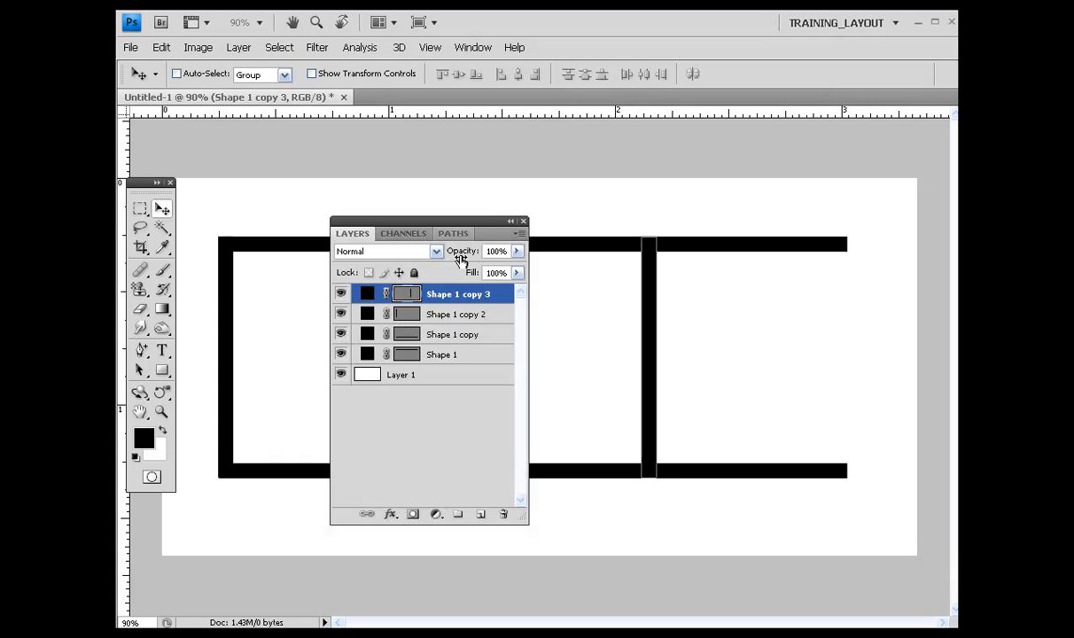
key(shift+Right)
key(shift+Right)
key(shift+Right)
key(shift+Right)
key(shift+Right)
key(shift+Right)
key(shift+Right)
key(shift+Right)
key(shift+Right)
key(shift+Right)
key(shift+Right)
key(shift+Right)
key(shift+Right)
key(shift+Right)
key(shift+Right)
key(shift+Right)
key(shift+Right)
key(shift+Right)
key(shift+Right)
key(shift+Right)
key(shift+Right)
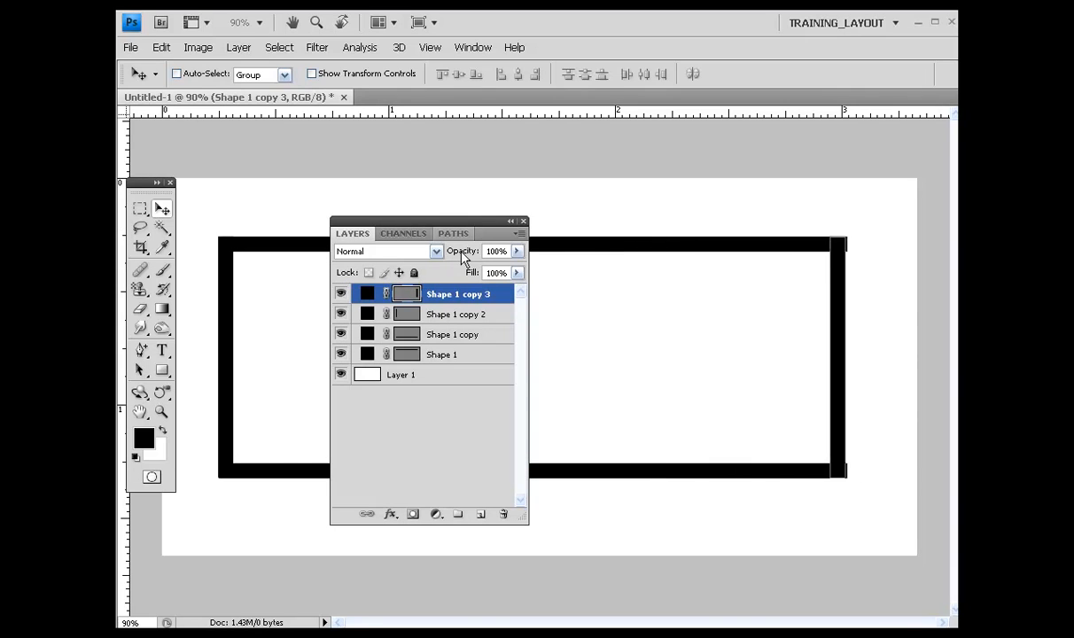
key(Left)
key(Left)
key(Left)
key(Left)
key(Left)
key(Left)
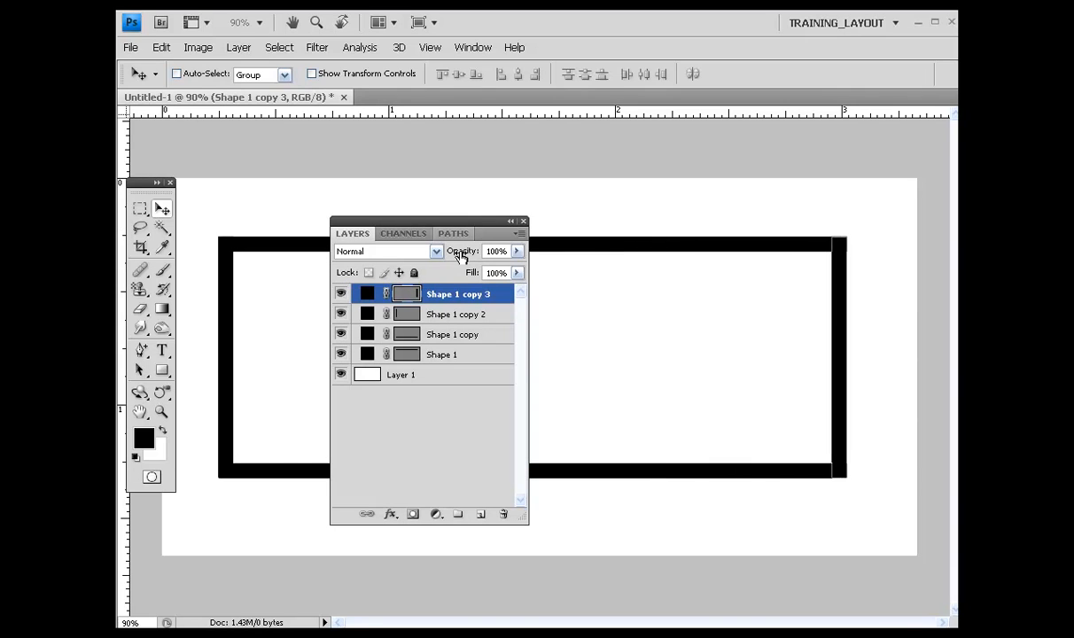
Step: Select both vertical bars and stretch them slightly upward with Free Transform so they meet the top bar
shift+click(451, 314)
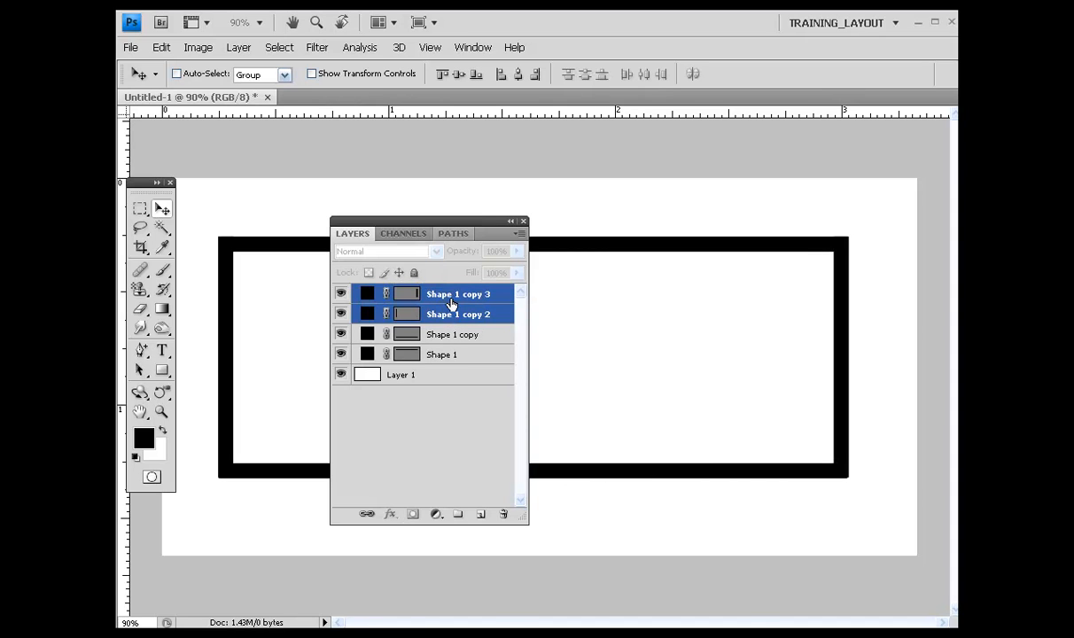
key(ctrl+t)
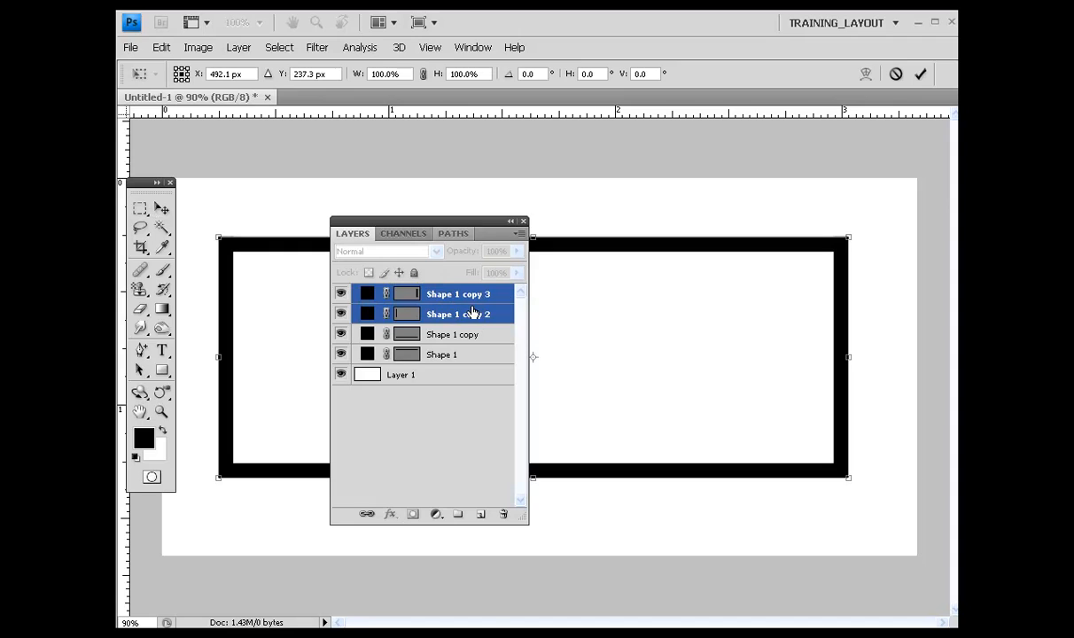
drag(534, 241, 534, 243)
key(Return)
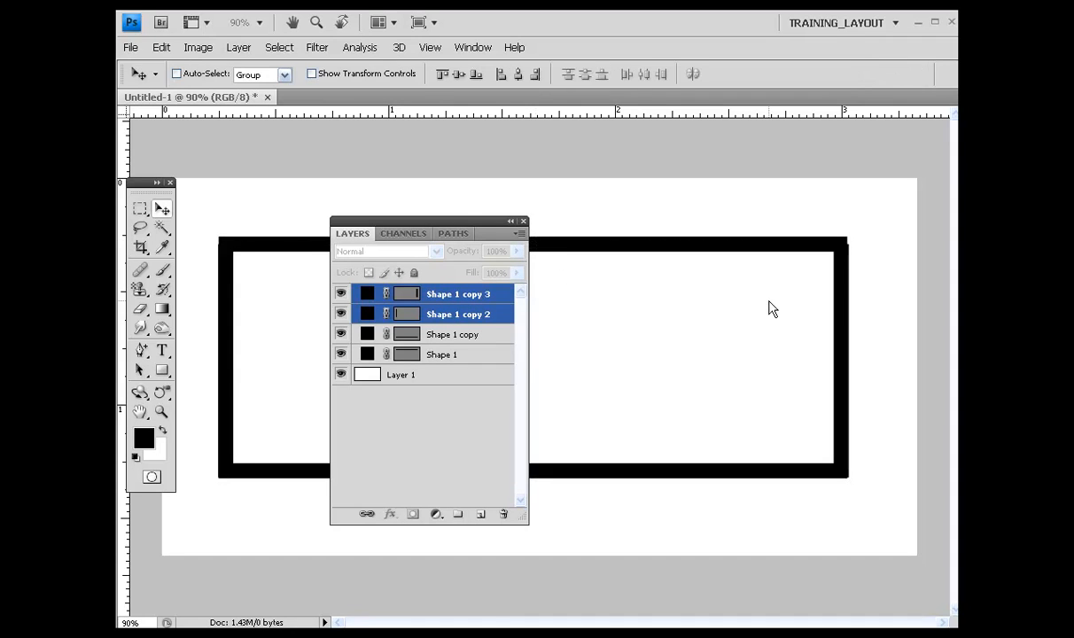
Step: On a new top layer, type CHROME and PIPE on two centred lines in Neuropol 36 pt inside the frame
ctrl+click(492, 316)
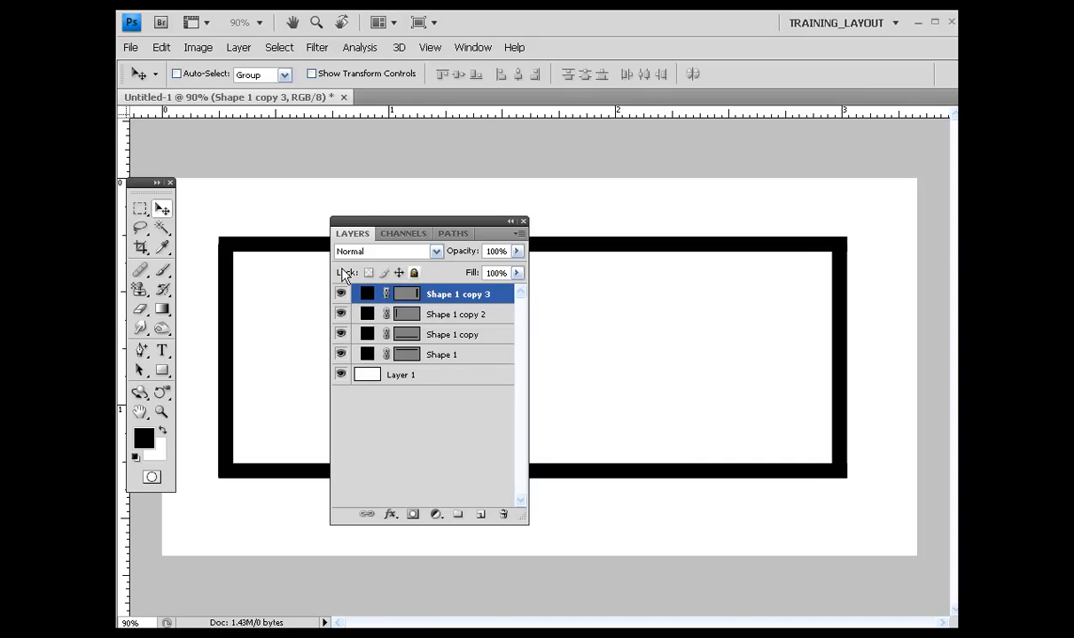
click(442, 316)
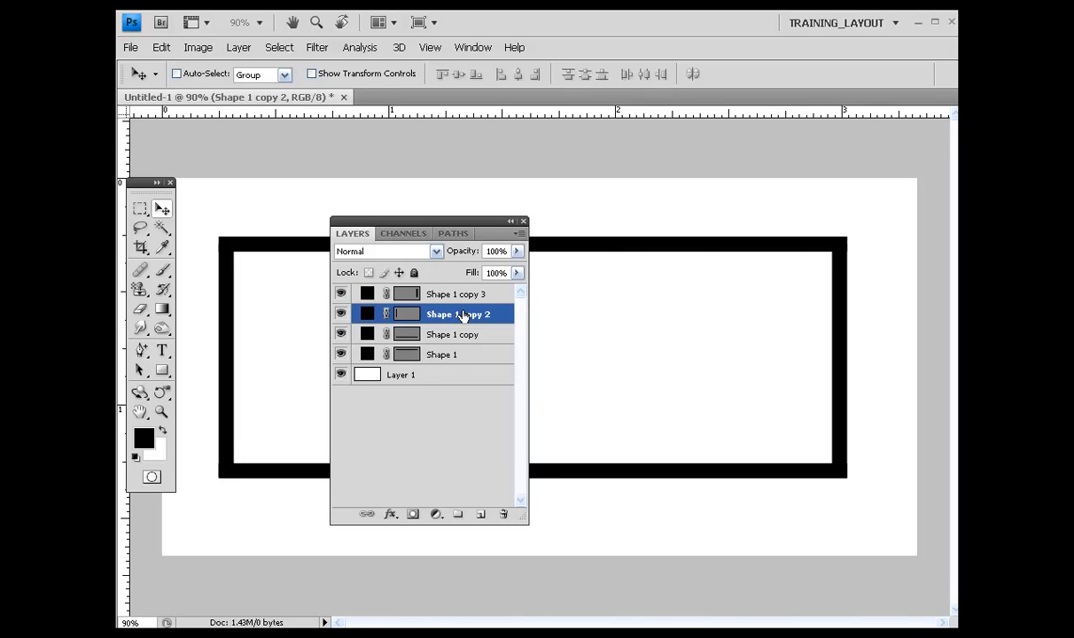
drag(485, 244, 798, 226)
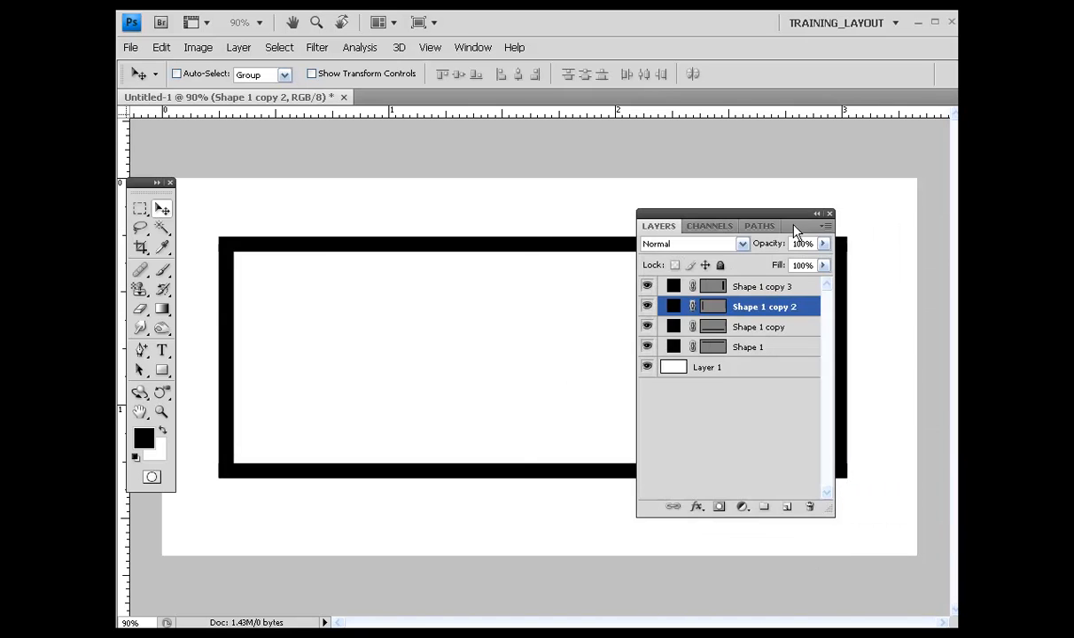
click(743, 290)
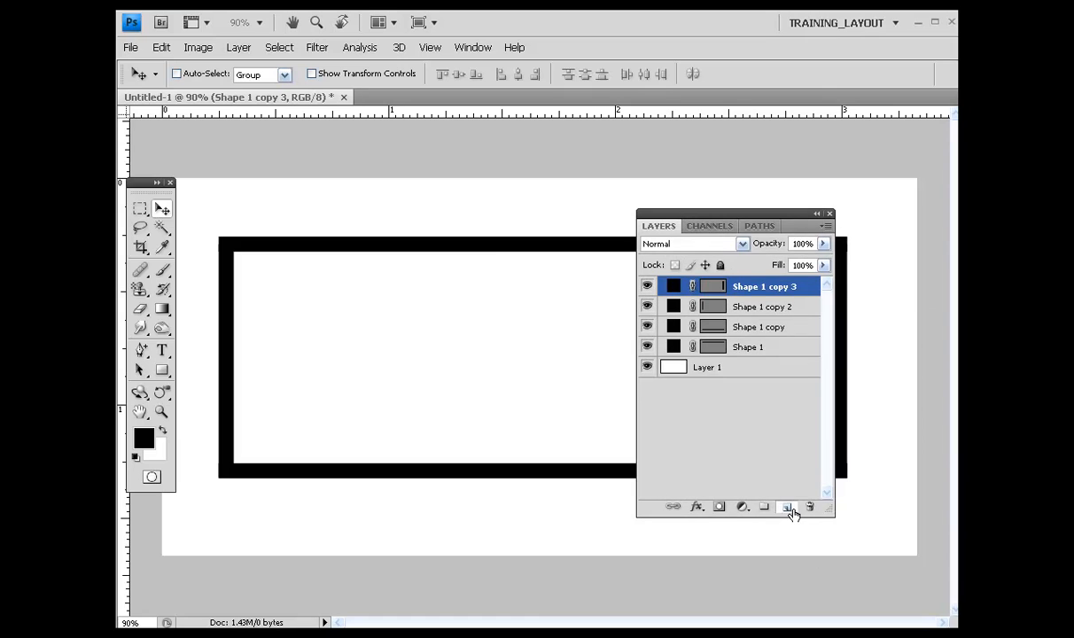
click(786, 507)
drag(797, 228, 910, 233)
click(162, 351)
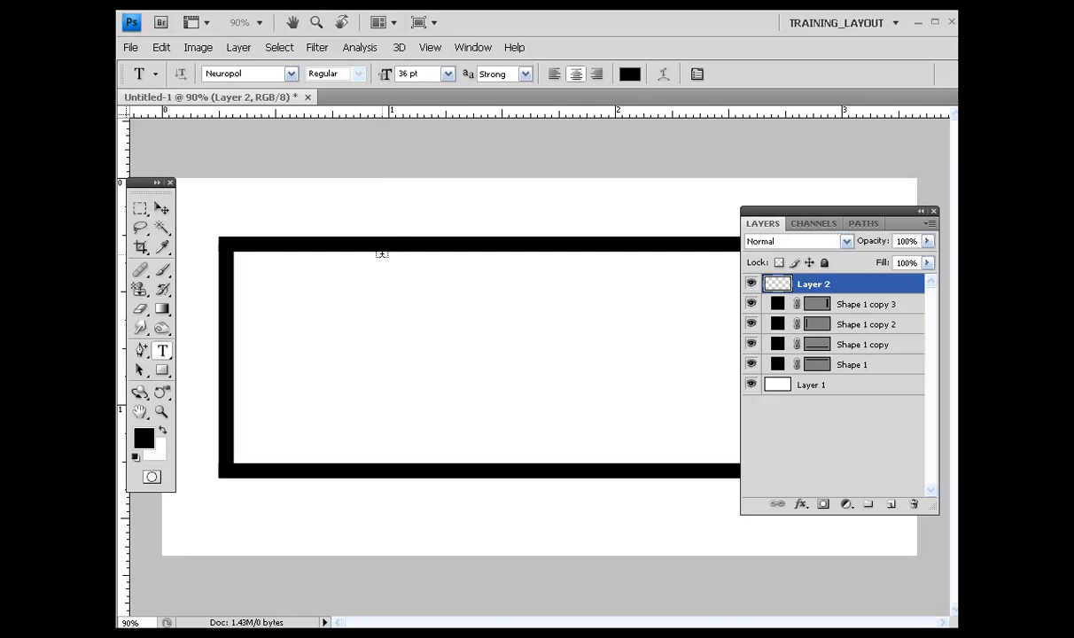
click(522, 324)
text(CHROME)
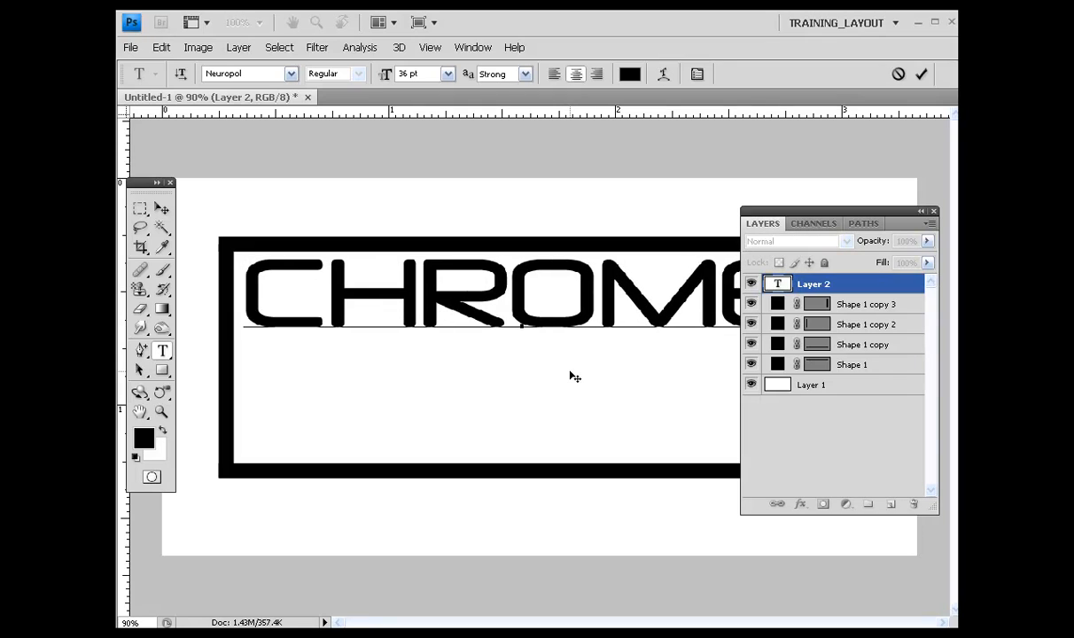
key(Return)
text(PIPE)
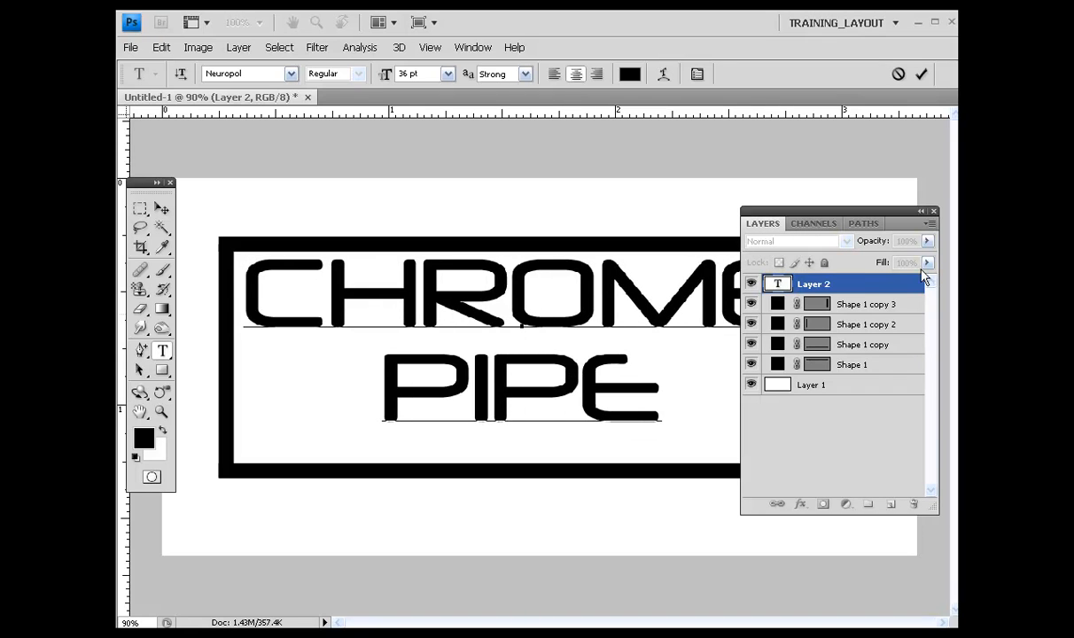
click(858, 285)
Step: Move the CHROME PIPE text slightly down to centre it within the frame
key(v)
drag(847, 211, 955, 232)
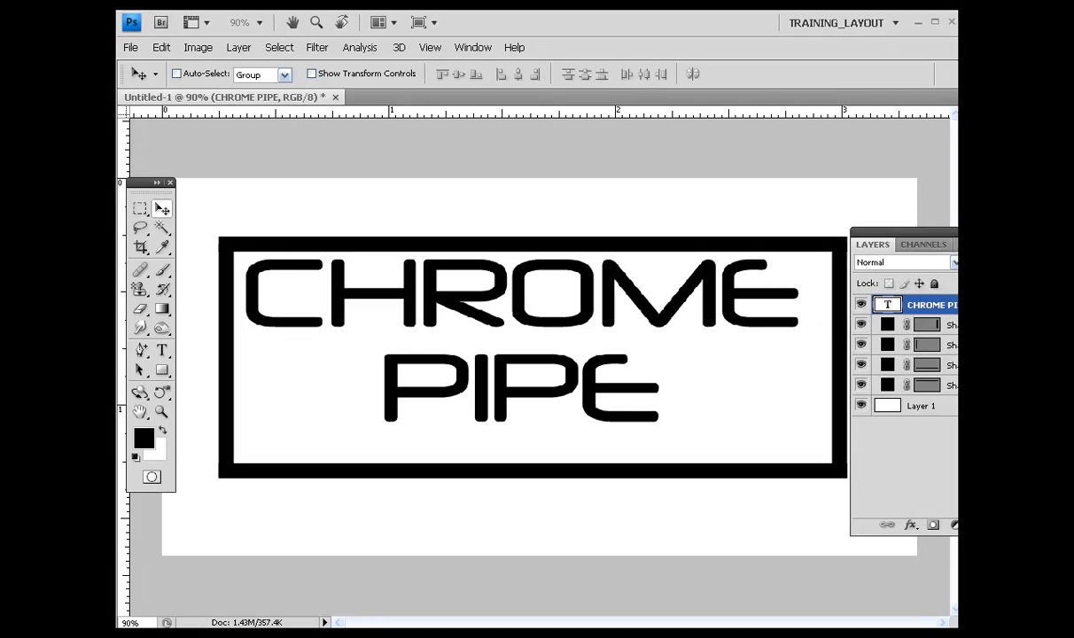
drag(551, 310, 559, 326)
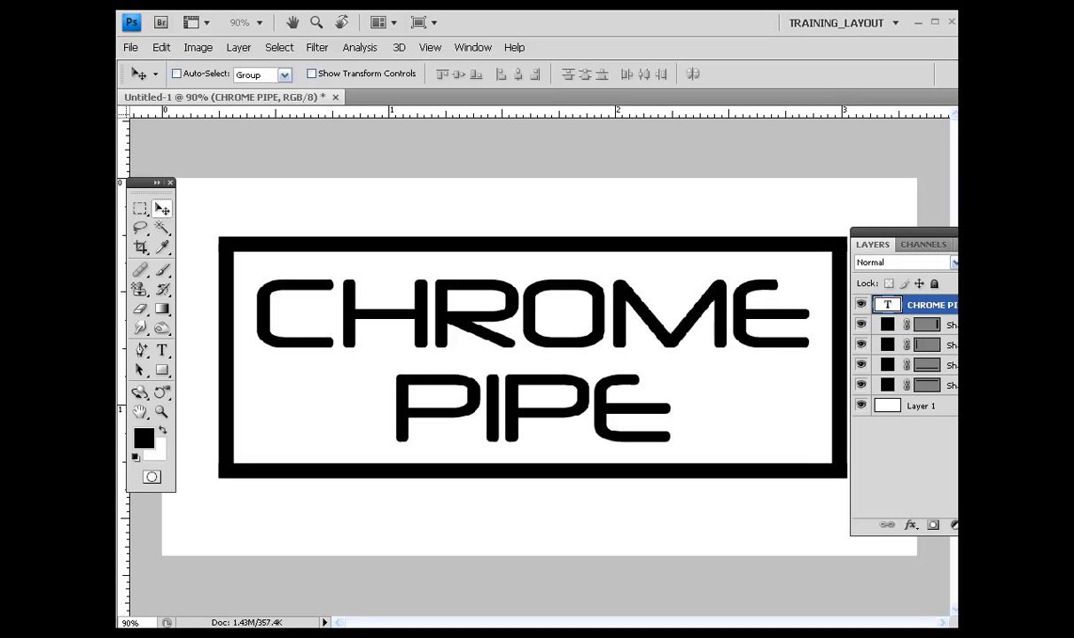
Step: Select the text layer together with all four bar shape layers and merge them into one layer
shift+click(926, 385)
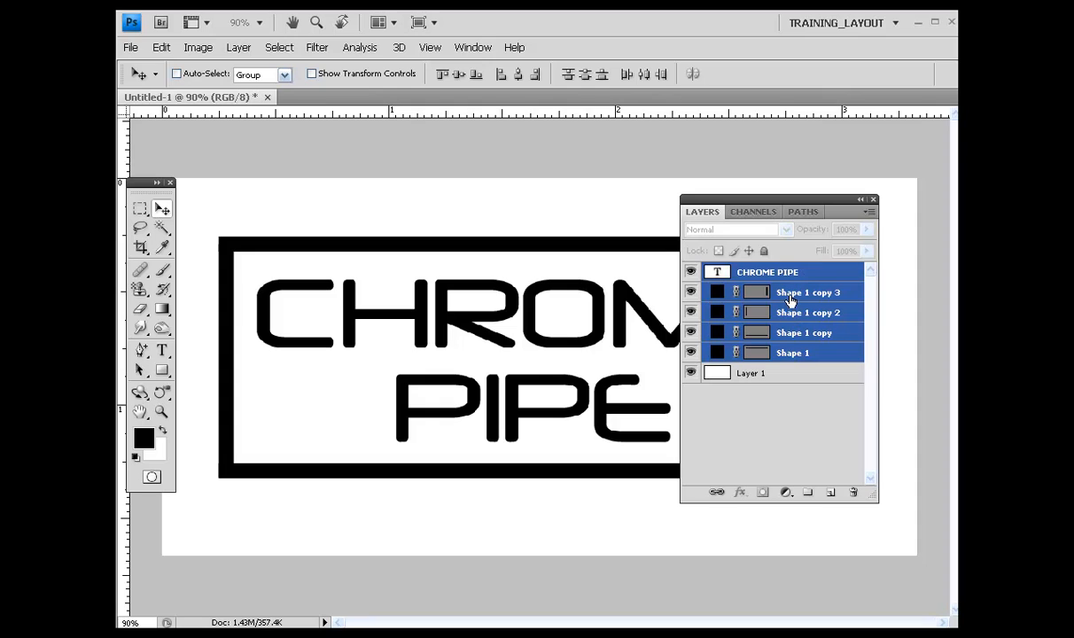
right_click(789, 299)
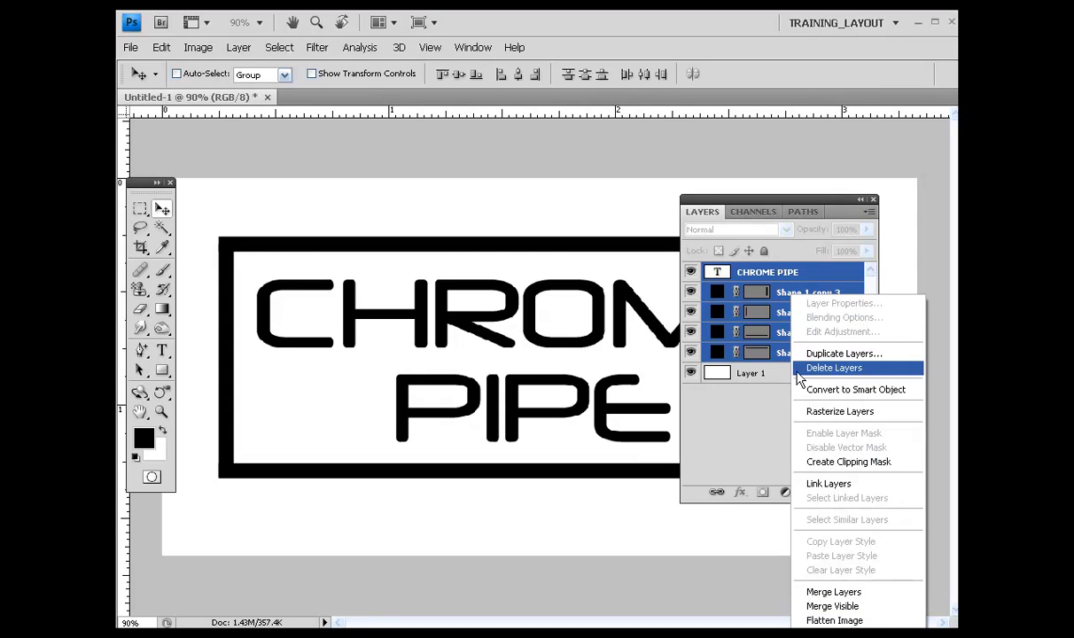
click(772, 274)
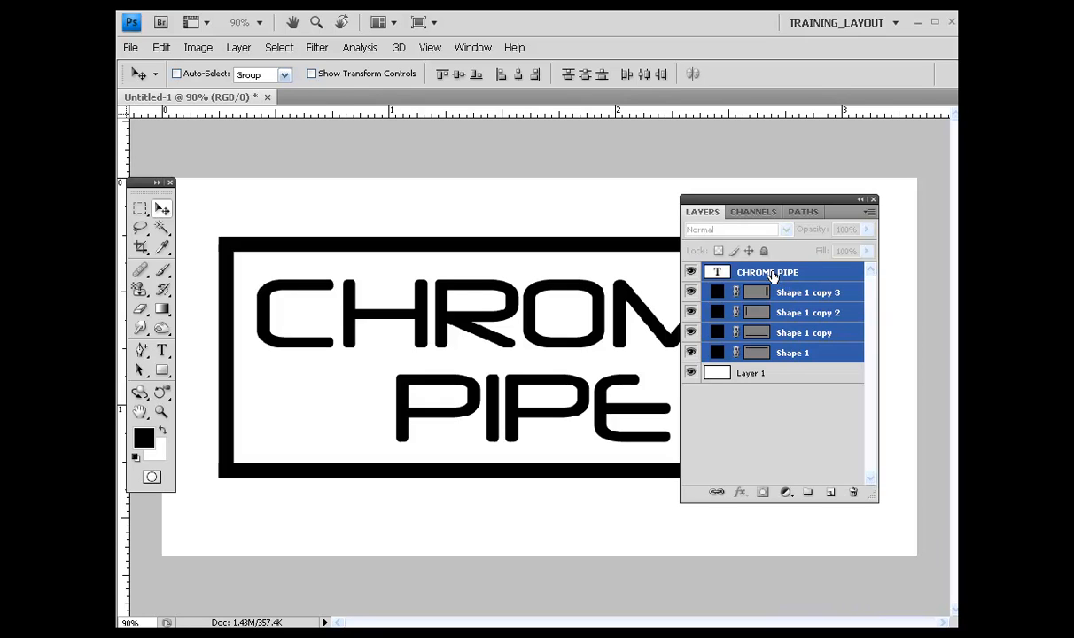
key(ctrl+e)
drag(835, 209, 892, 229)
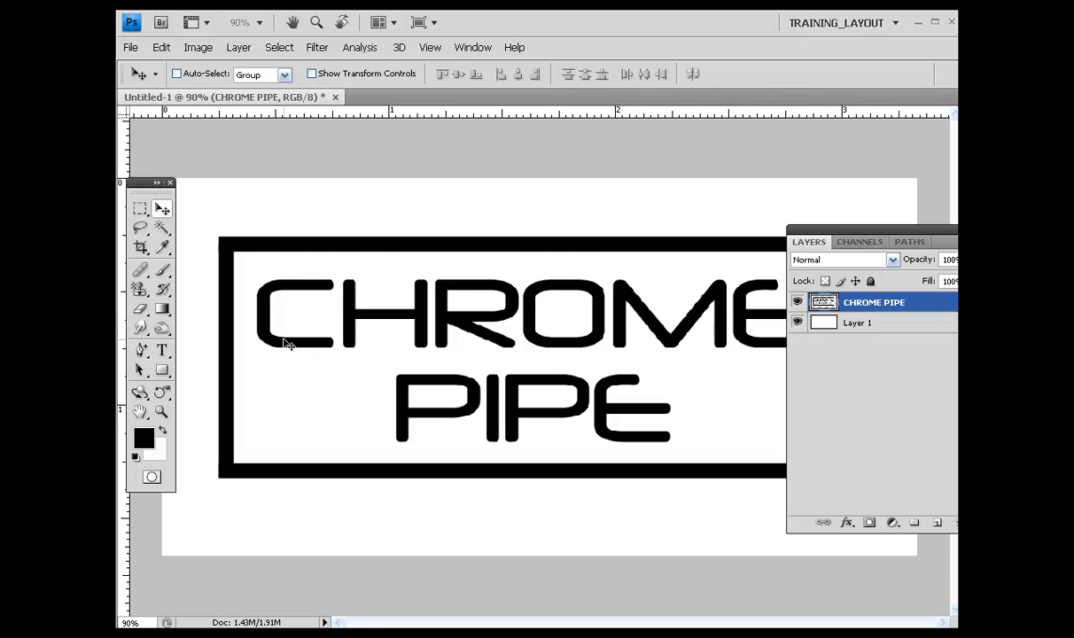
Step: Load the merged layer's outline as a selection, save it as a new channel named chrome_pipes, and deselect
ctrl+click(822, 306)
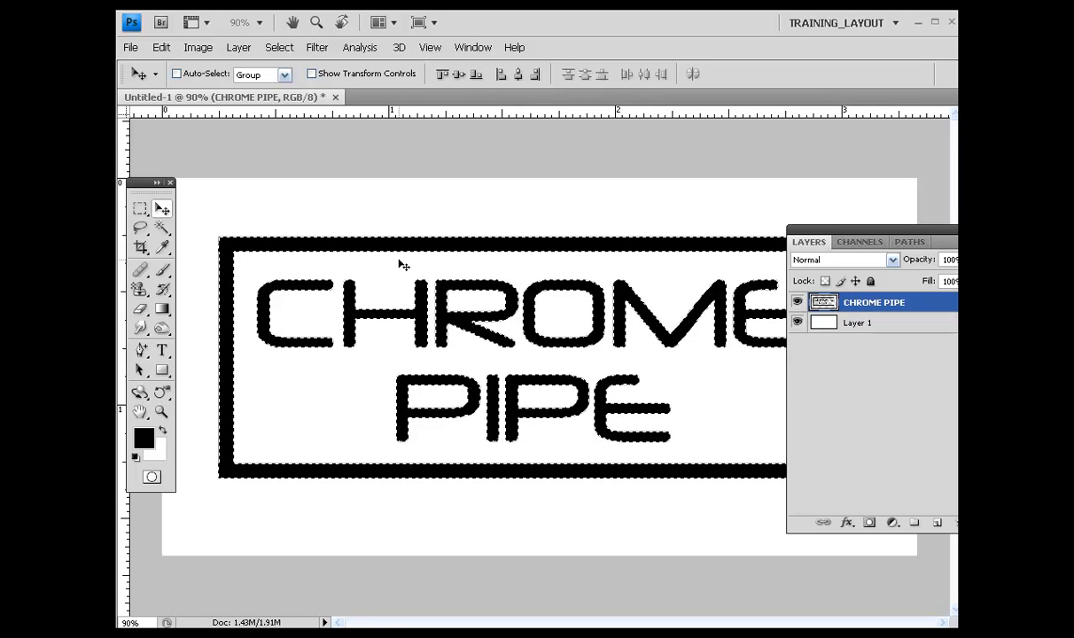
click(277, 49)
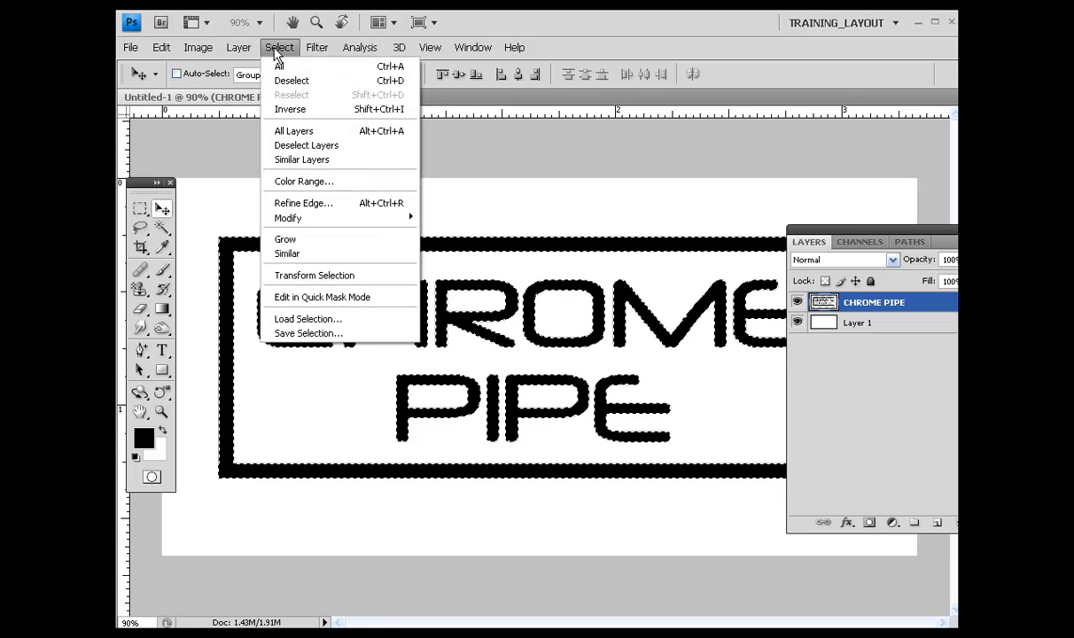
click(288, 334)
text(chrome_pipes)
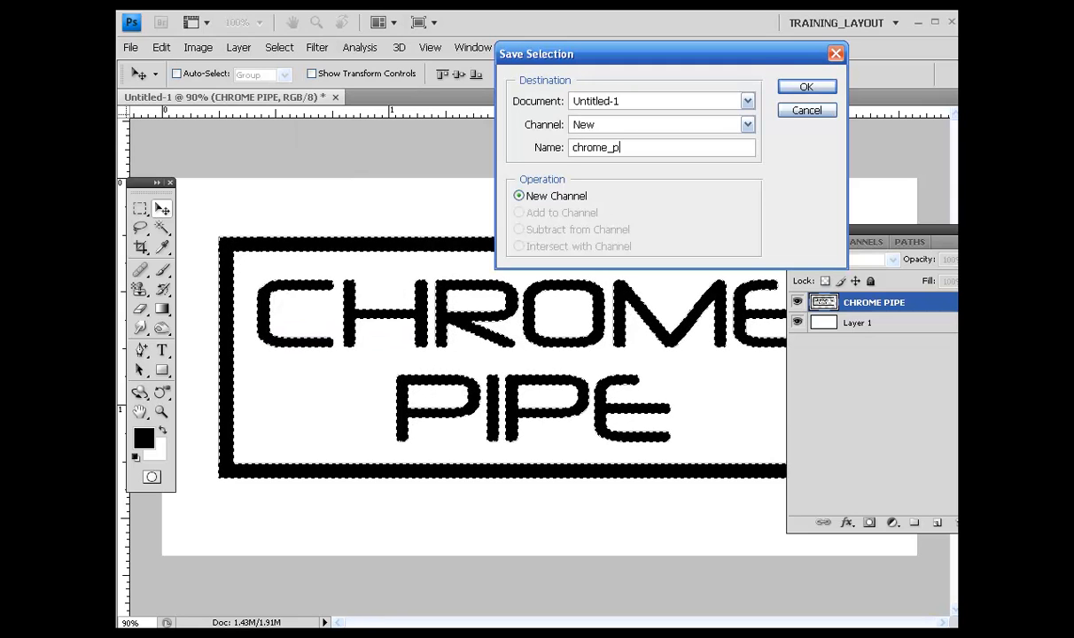
click(799, 88)
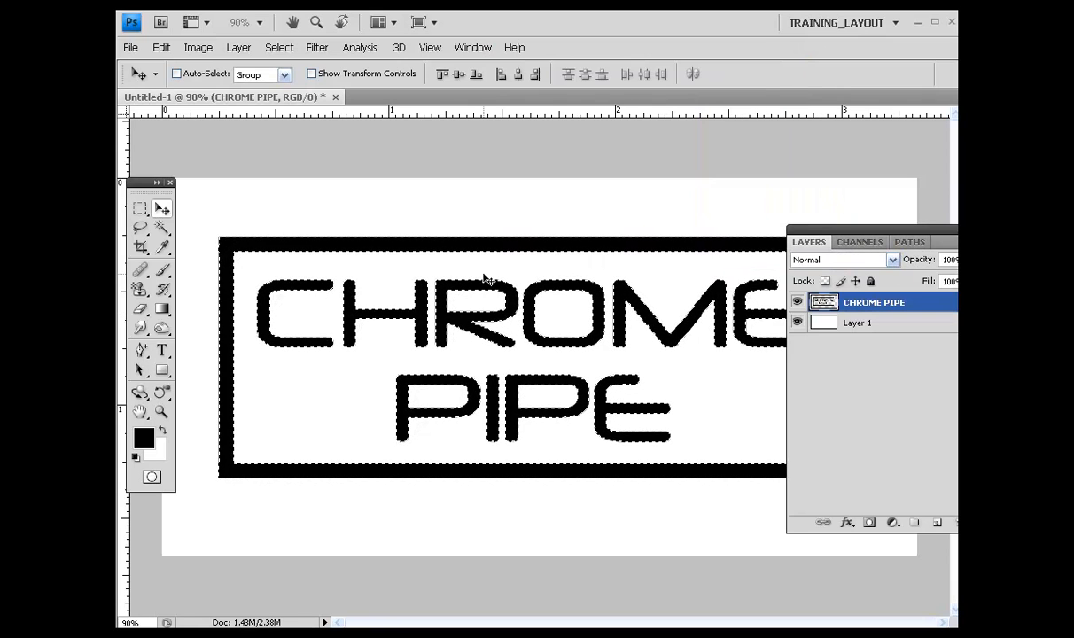
key(ctrl+d)
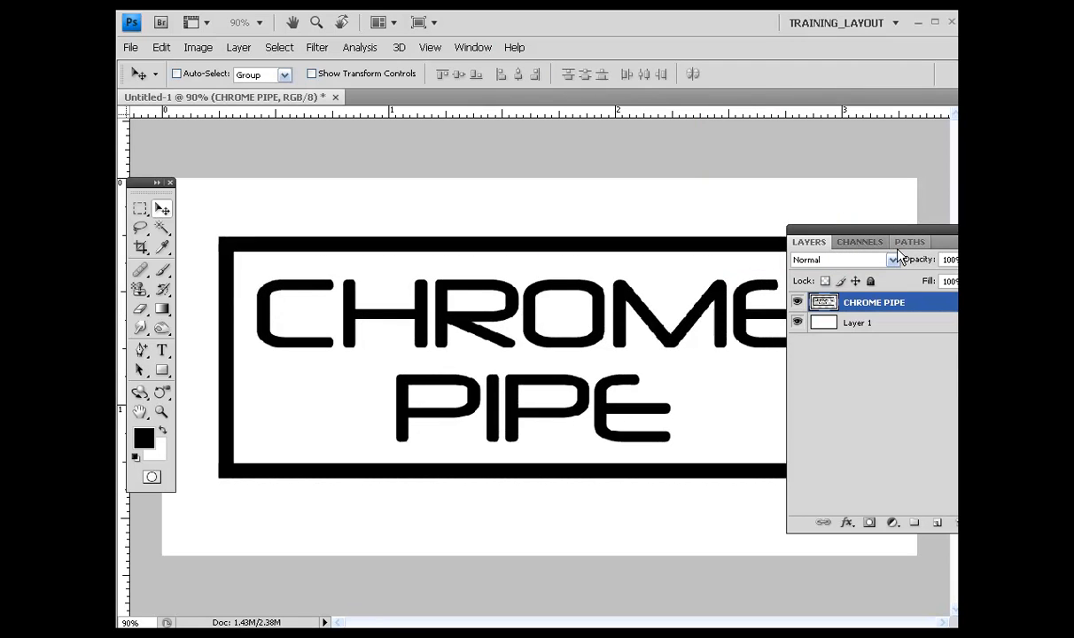
Step: Open the chrome_pipes channel and apply a Gaussian Blur with a 4.1 pixel radius to it
drag(945, 249, 742, 187)
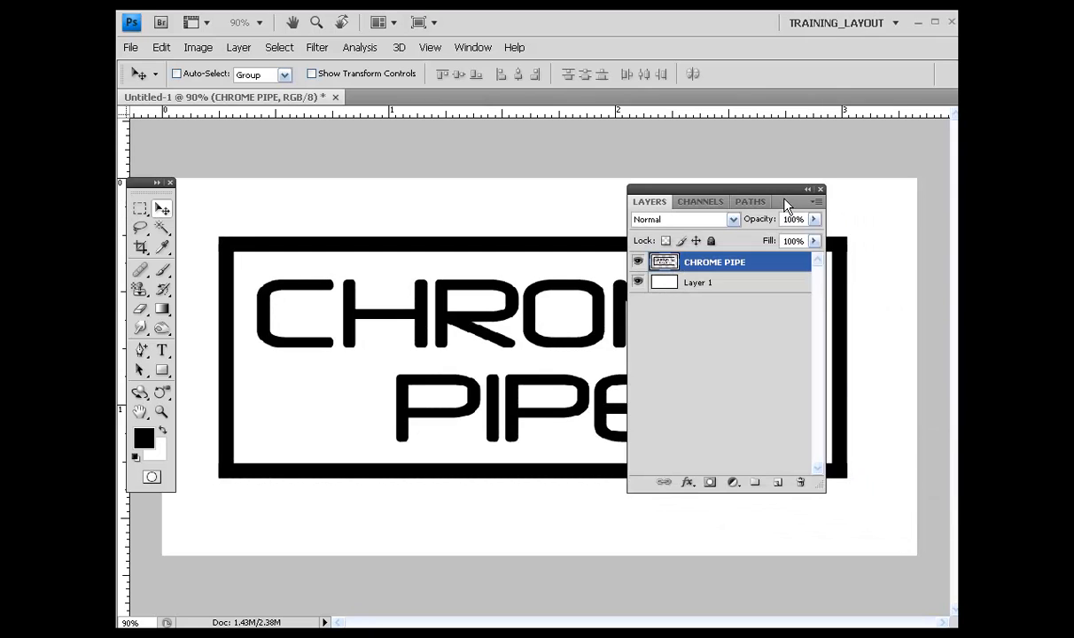
click(699, 363)
click(705, 203)
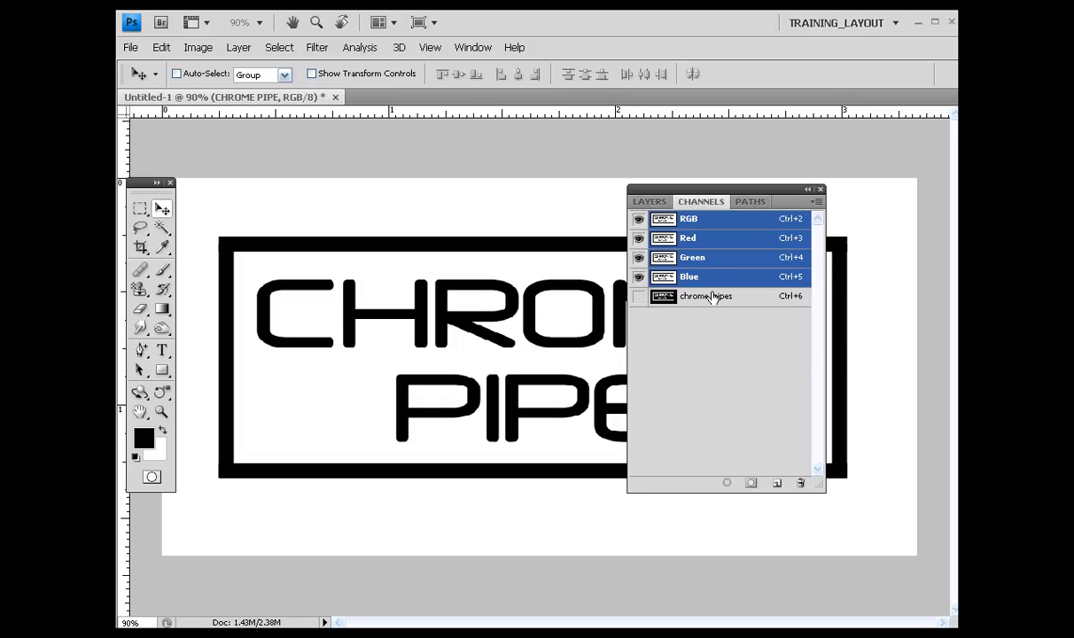
click(709, 297)
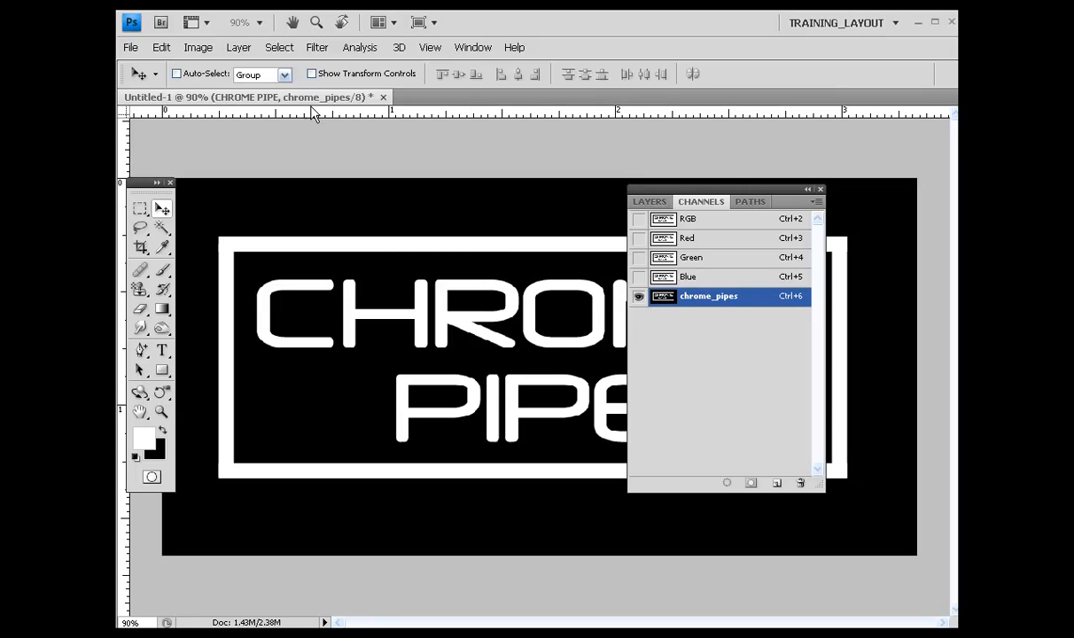
click(316, 47)
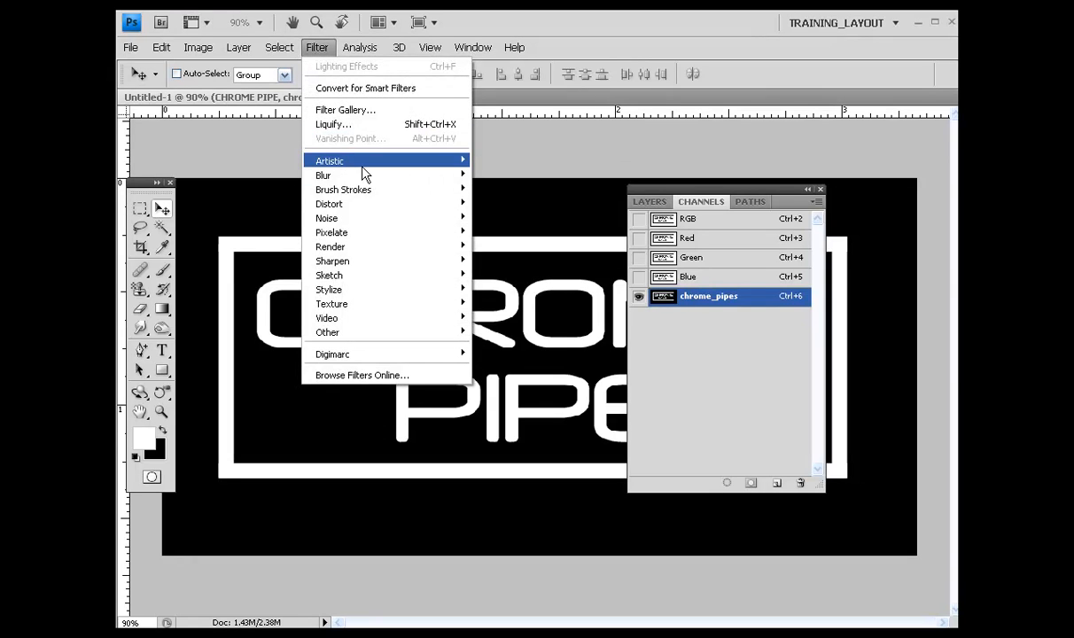
mouse_move(368, 177)
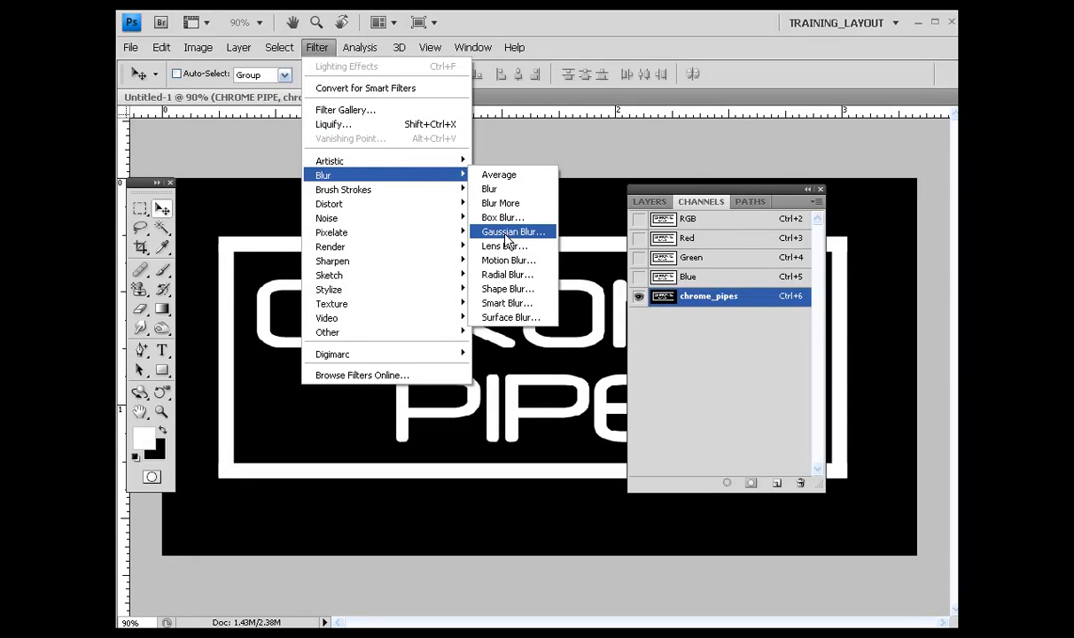
click(507, 234)
drag(310, 188, 307, 155)
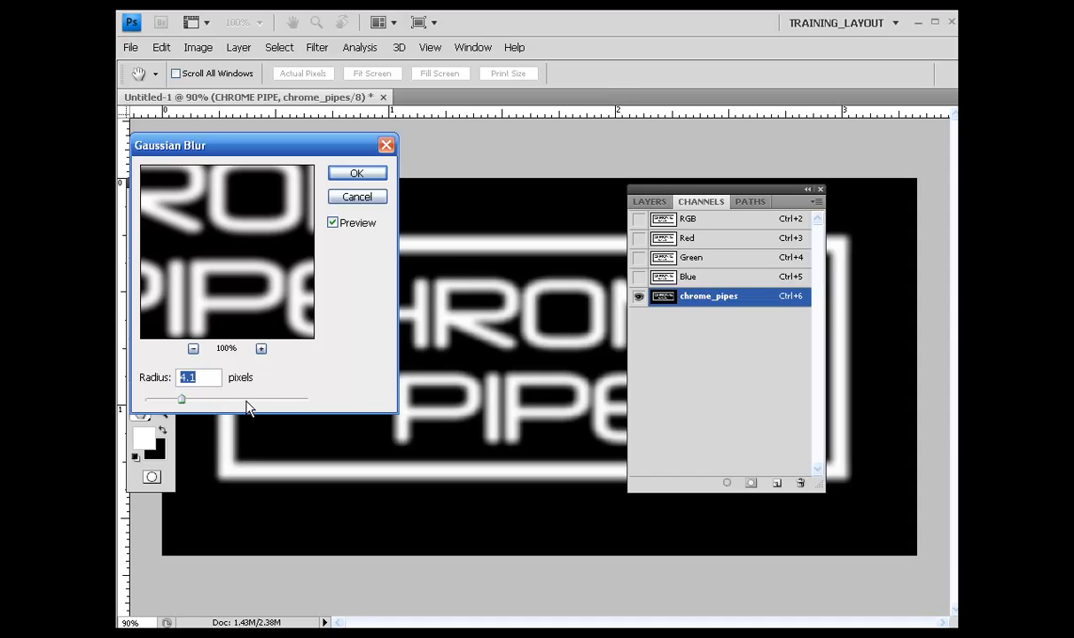
click(355, 172)
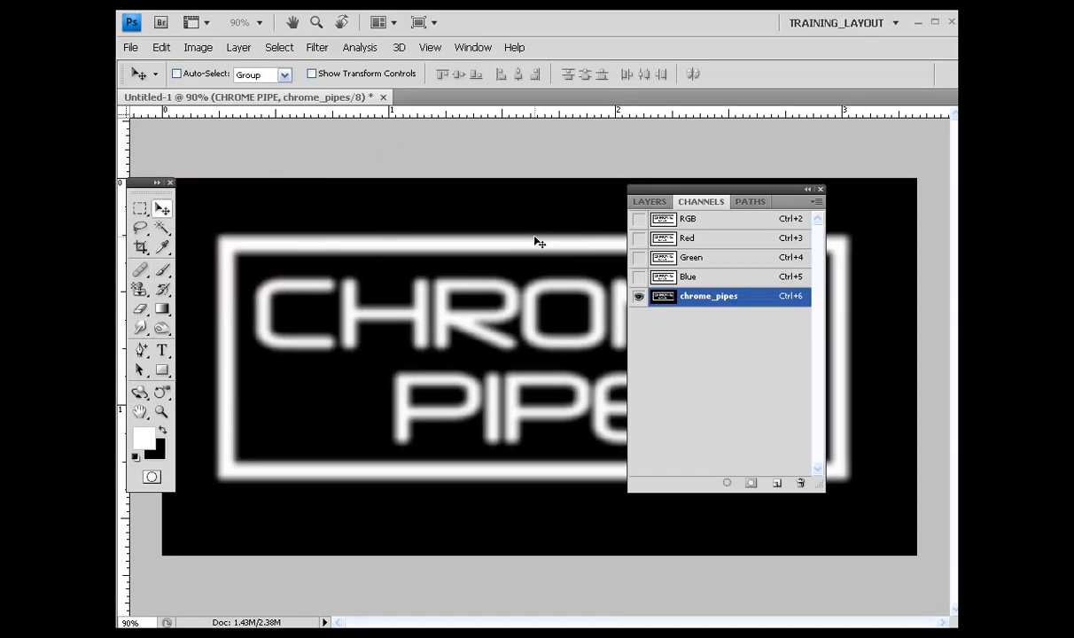
Step: Return to the layers and add a new empty layer above the CHROME PIPE layer
click(652, 202)
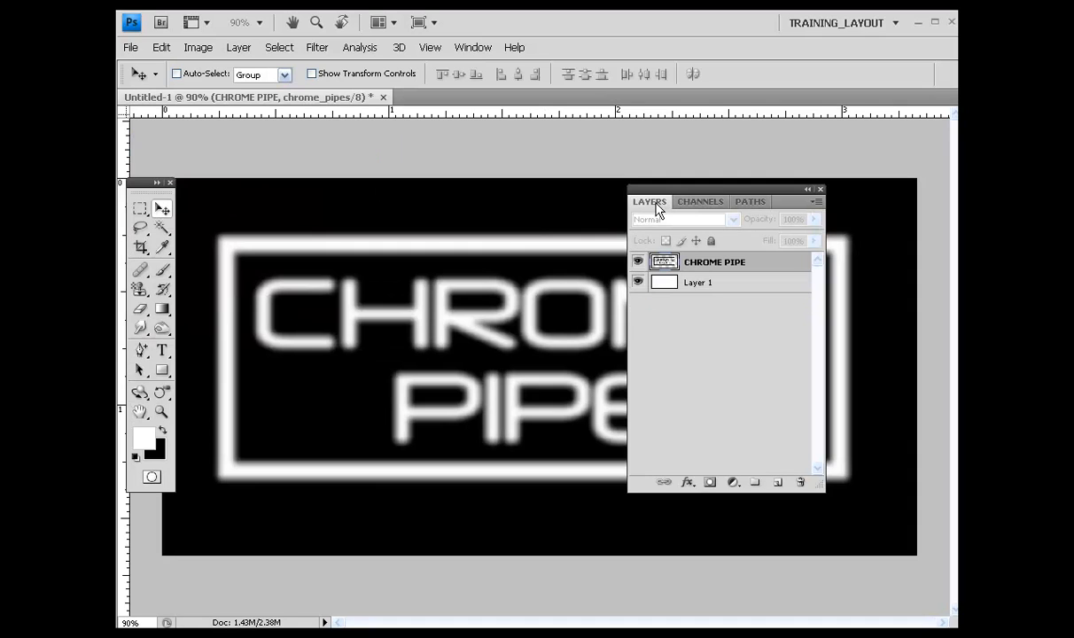
click(778, 483)
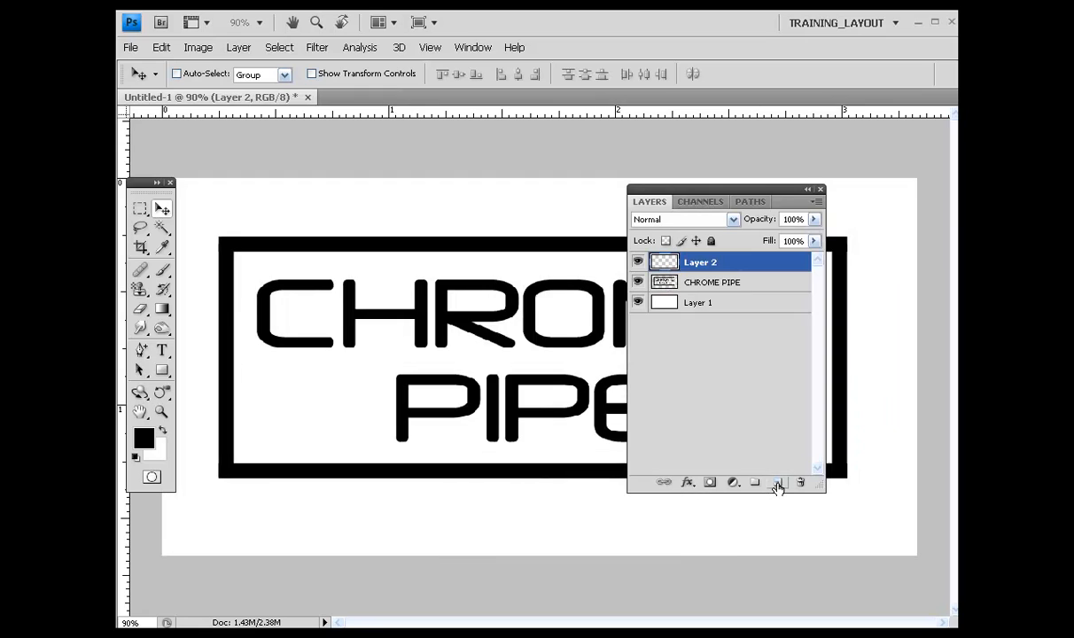
drag(775, 196, 884, 193)
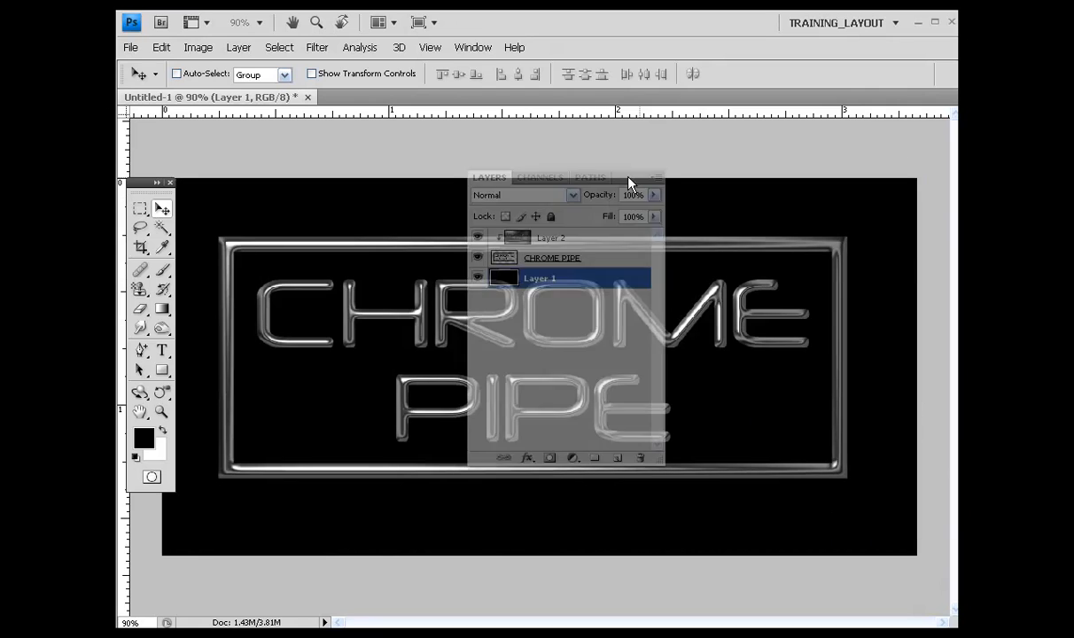
drag(593, 166, 442, 184)
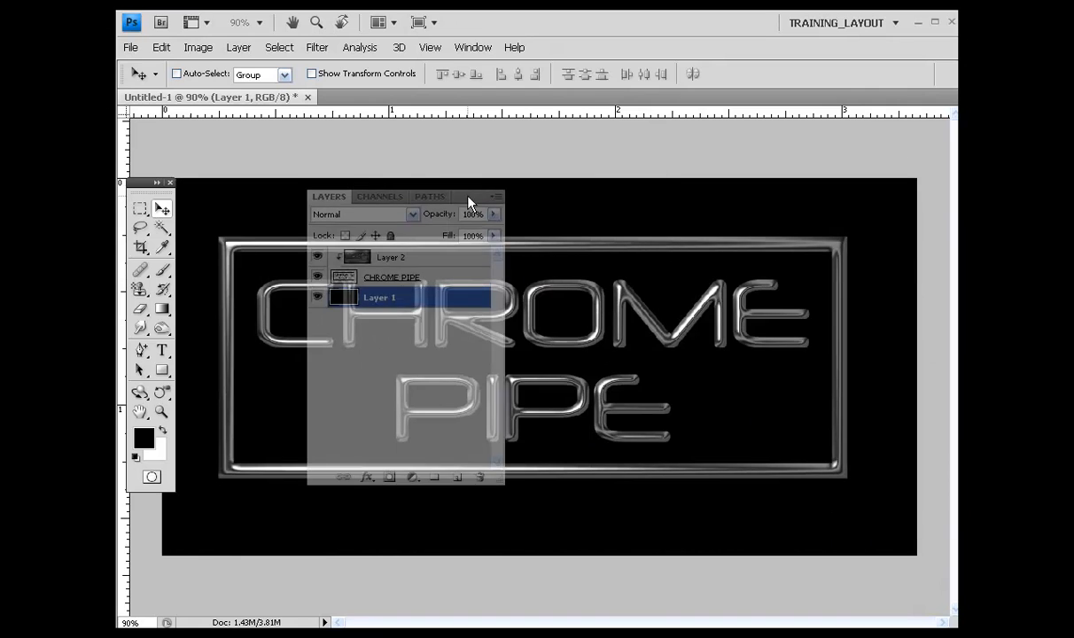